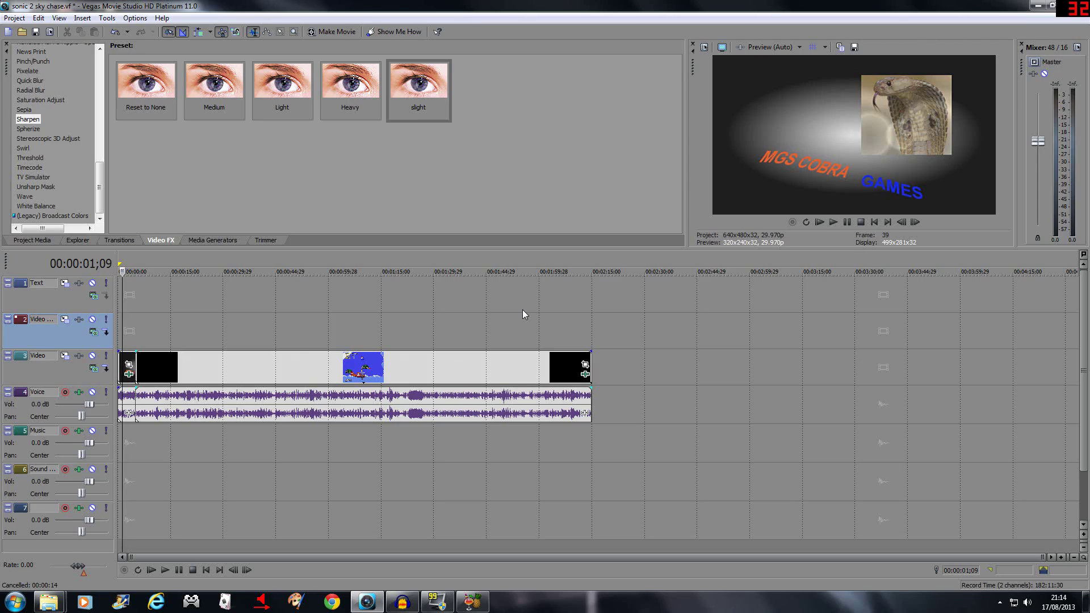
# Step: Briefly bring up HandBrake, then scrub the Vegas timeline to preview the Sonic 2 gameplay around 21 seconds
pyautogui.click(481, 606)
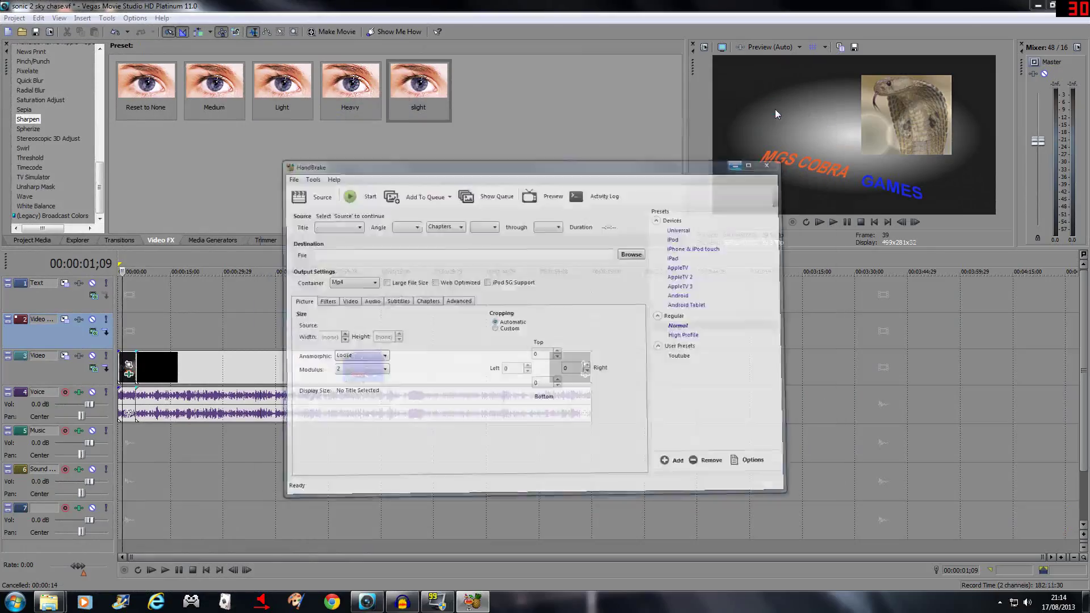
pyautogui.click(776, 109)
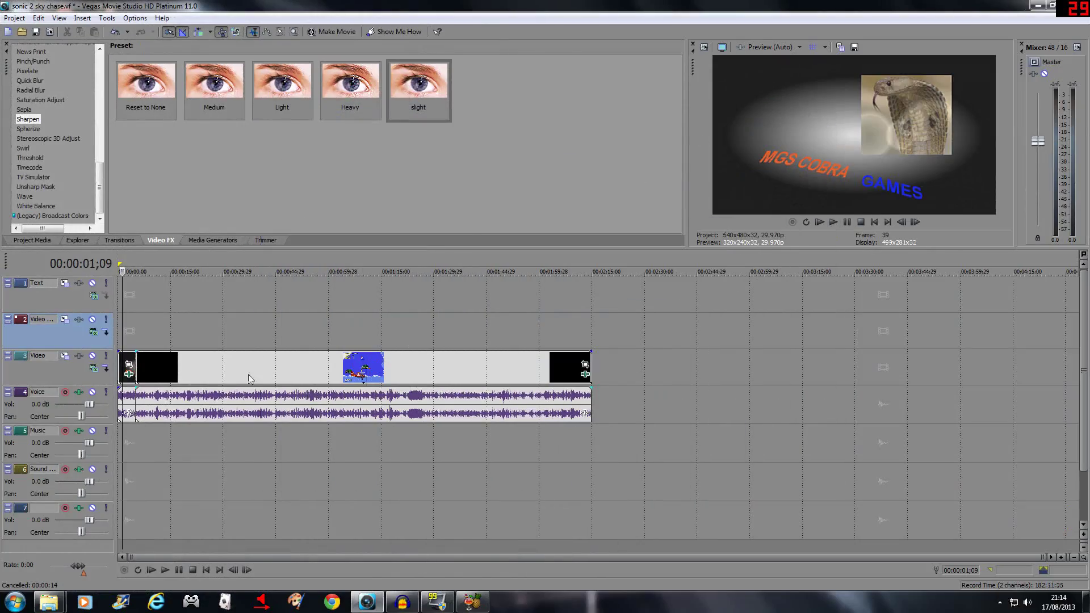
pyautogui.click(189, 320)
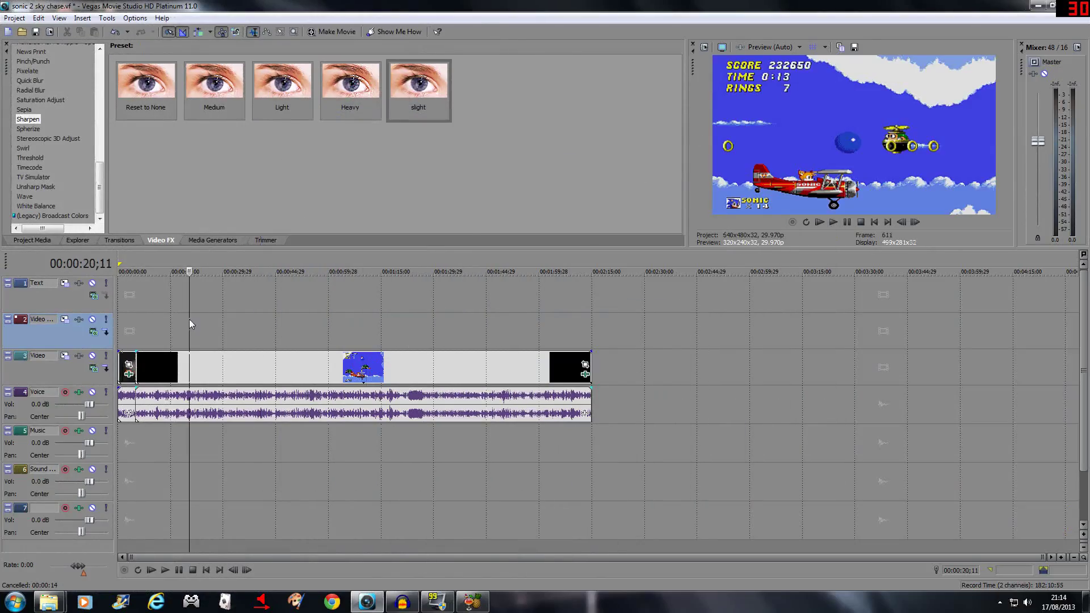
pyautogui.click(401, 307)
pyautogui.click(316, 310)
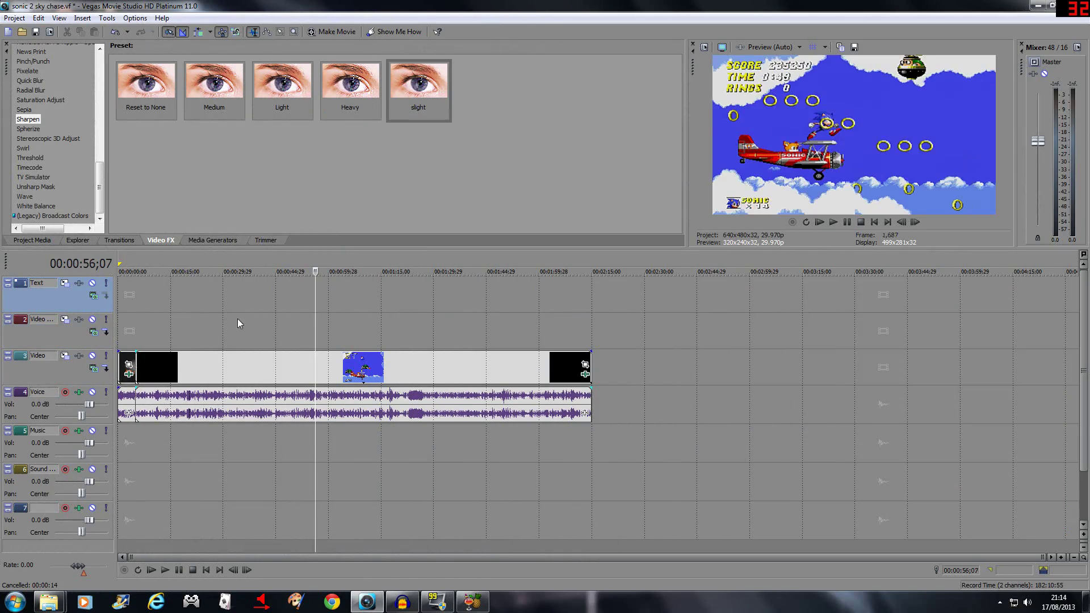
pyautogui.click(237, 319)
pyautogui.click(192, 326)
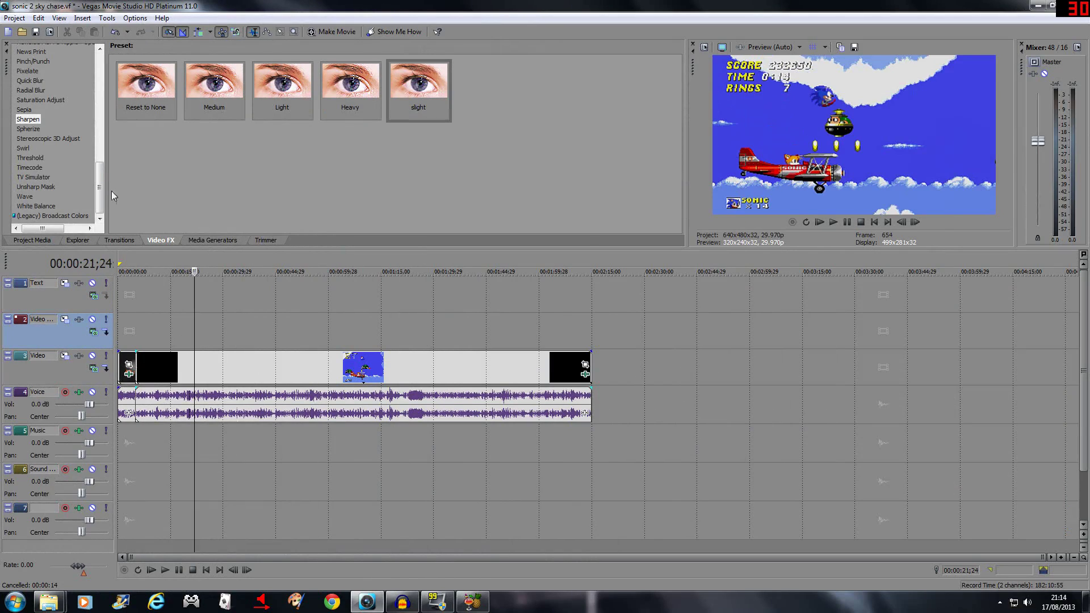
pyautogui.click(18, 18)
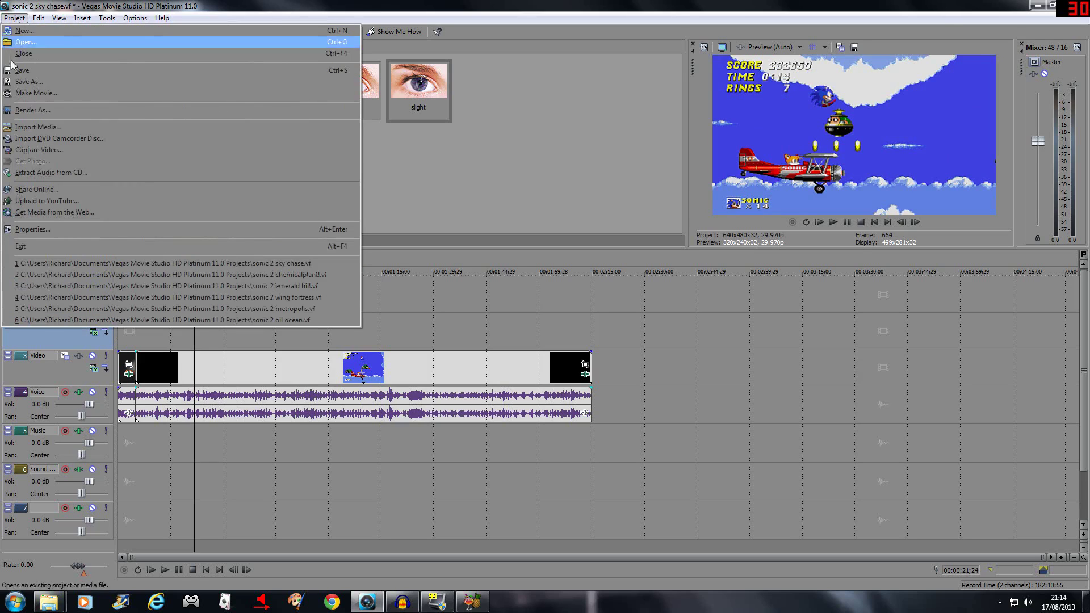
# Step: Render the project as sonic 2 sky chase.wmv into K:\Youtube Vids and open that output folder
pyautogui.click(26, 111)
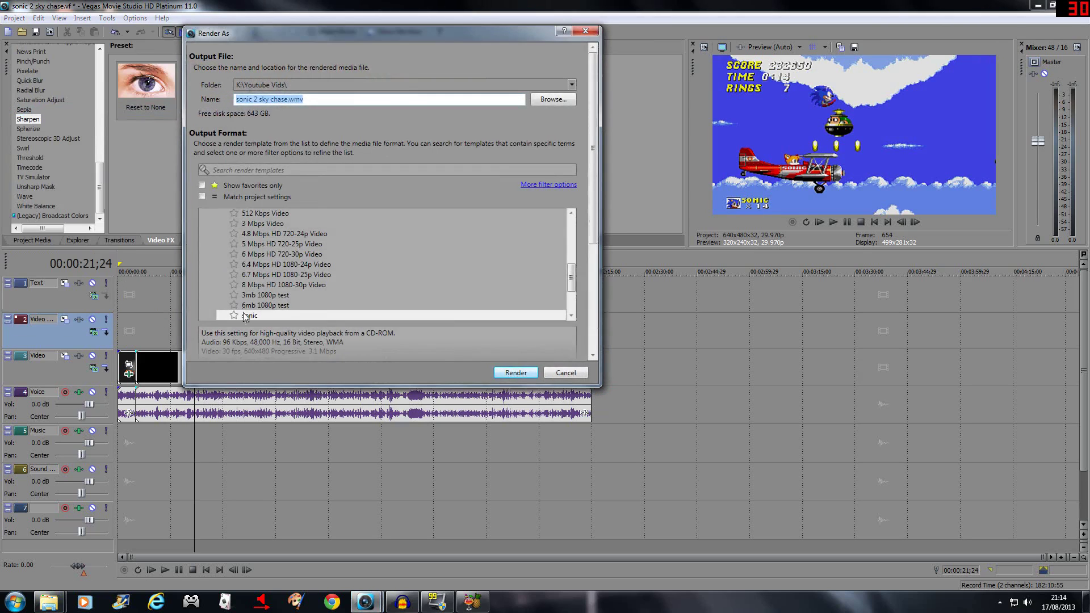
pyautogui.click(515, 373)
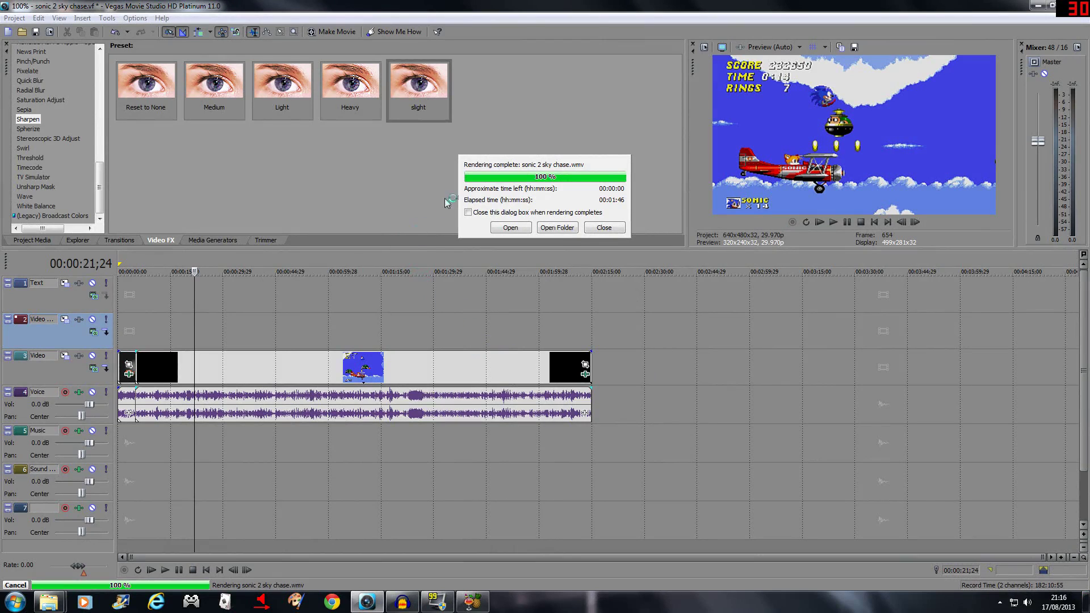
pyautogui.click(557, 228)
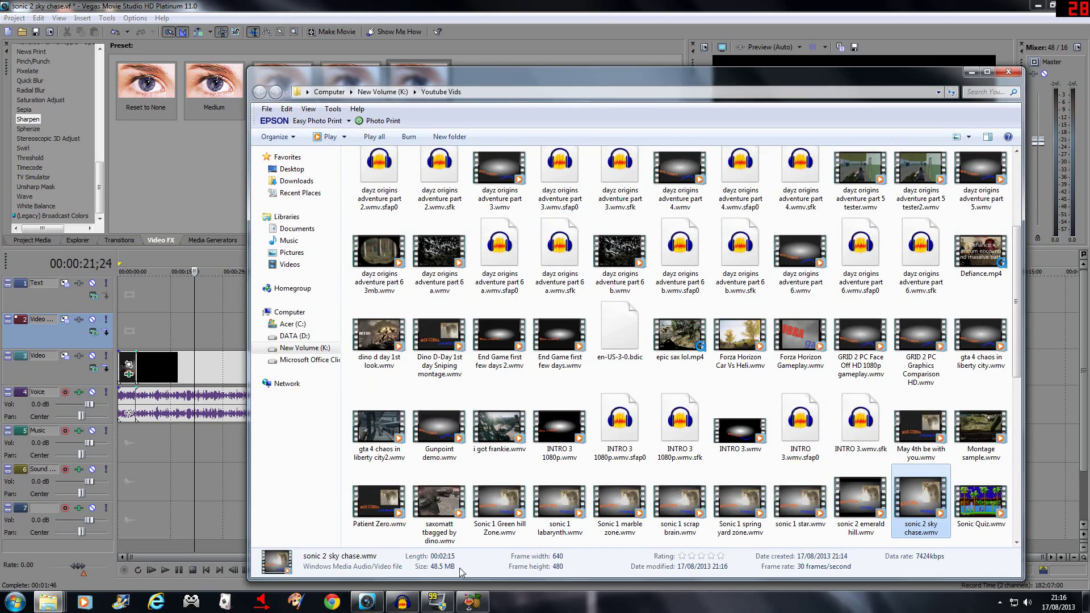
pyautogui.scroll(-3, 894, 497)
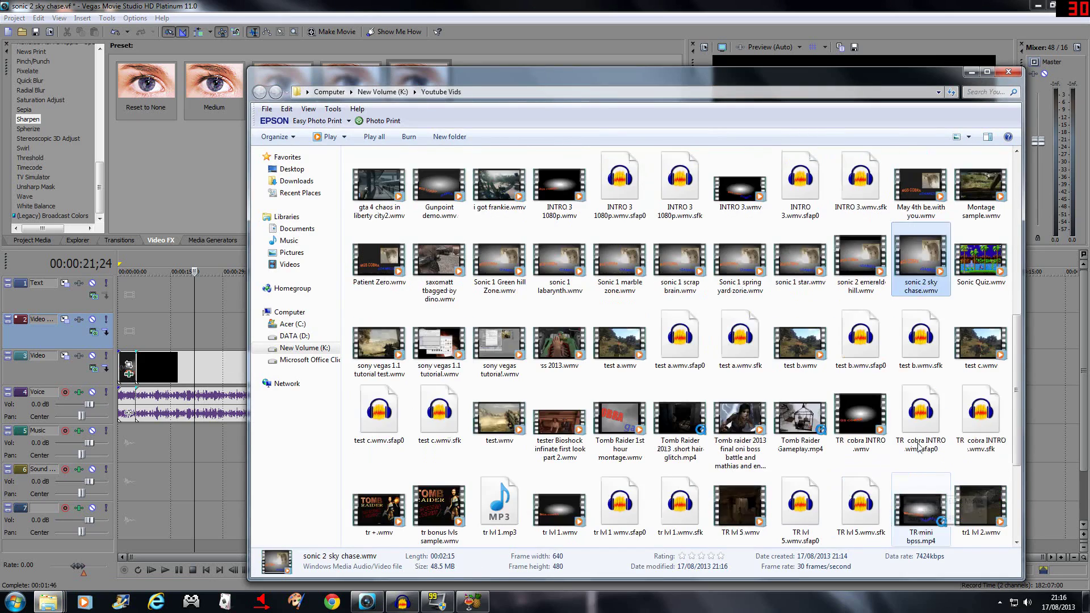
pyautogui.scroll(4, 909, 505)
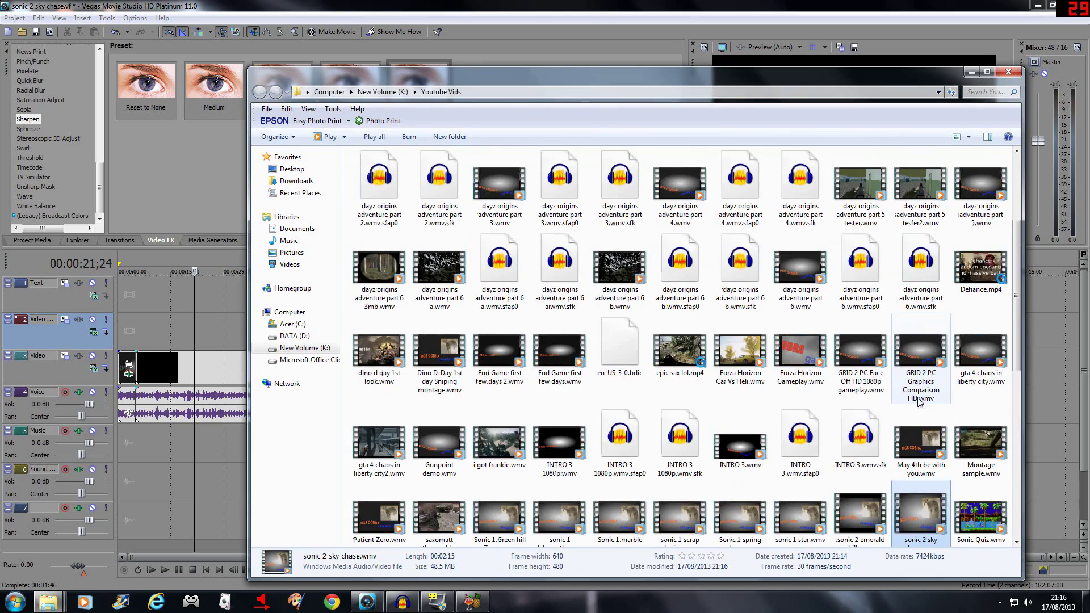
pyautogui.doubleClick(930, 516)
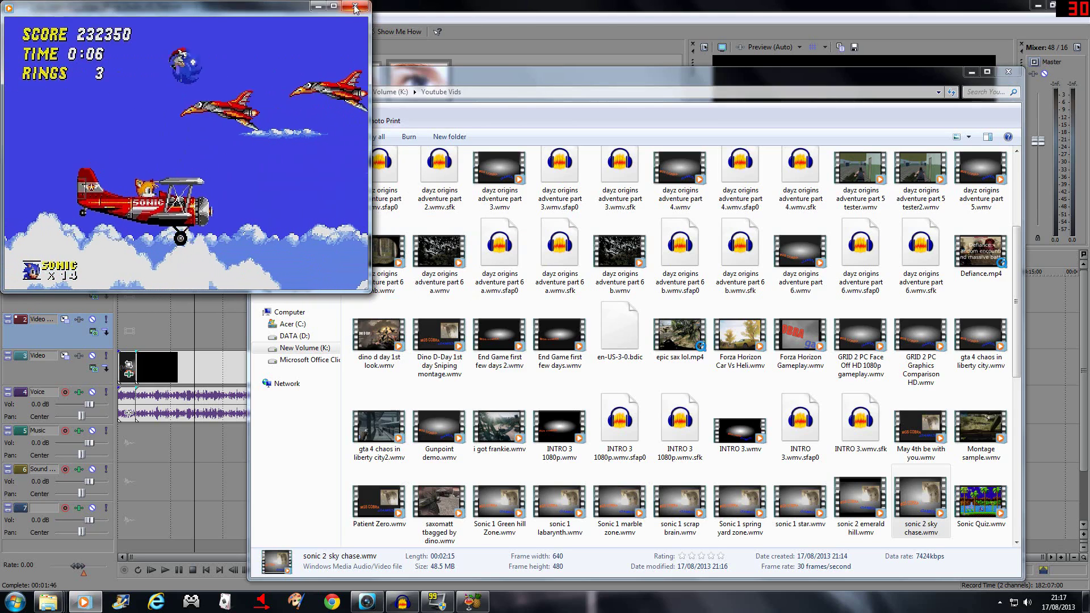
pyautogui.click(355, 7)
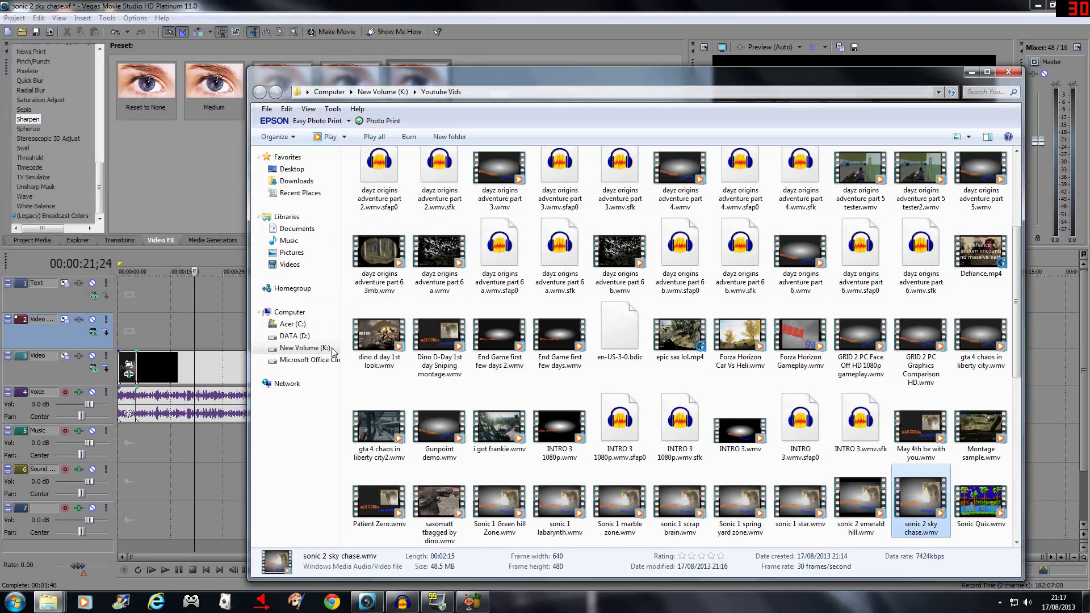
pyautogui.click(472, 601)
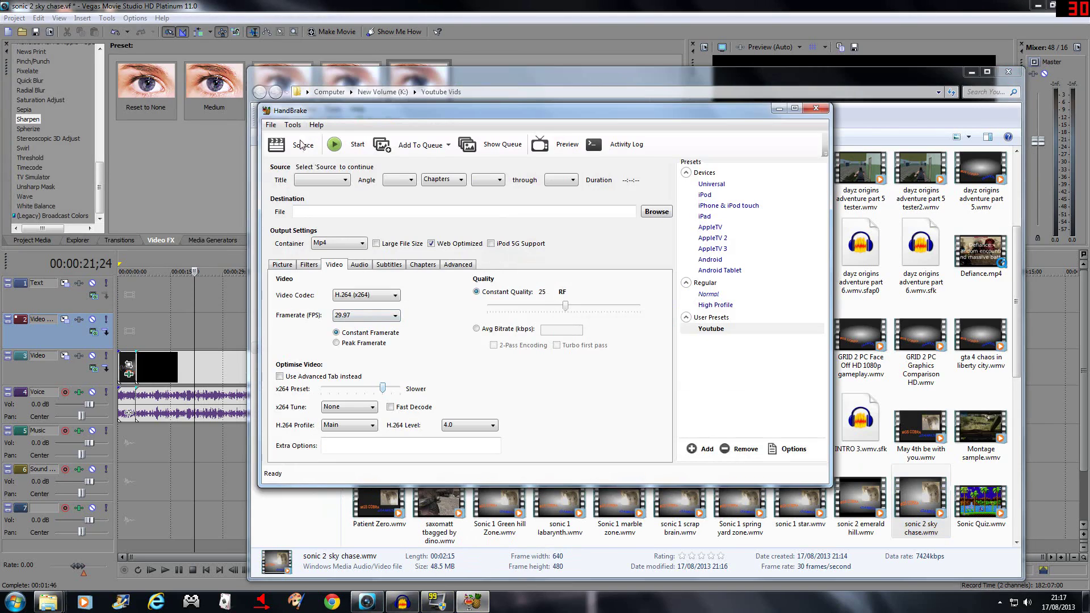
# Step: Load sonic 2 sky chase.wmv as the HandBrake source file
pyautogui.click(303, 145)
pyautogui.click(311, 180)
pyautogui.scroll(-5, 421, 328)
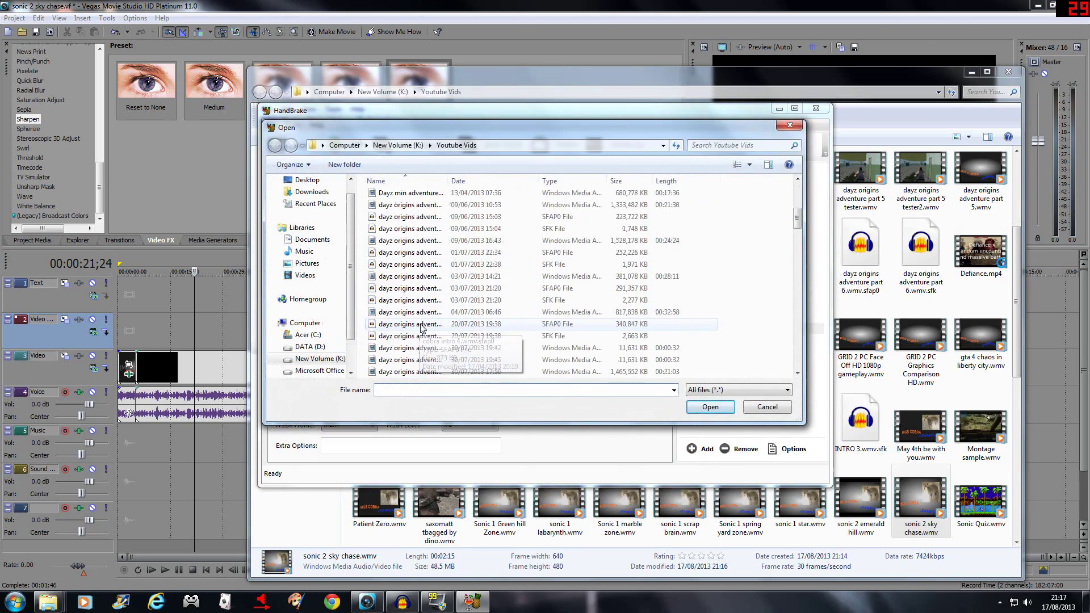
pyautogui.scroll(-10, 421, 328)
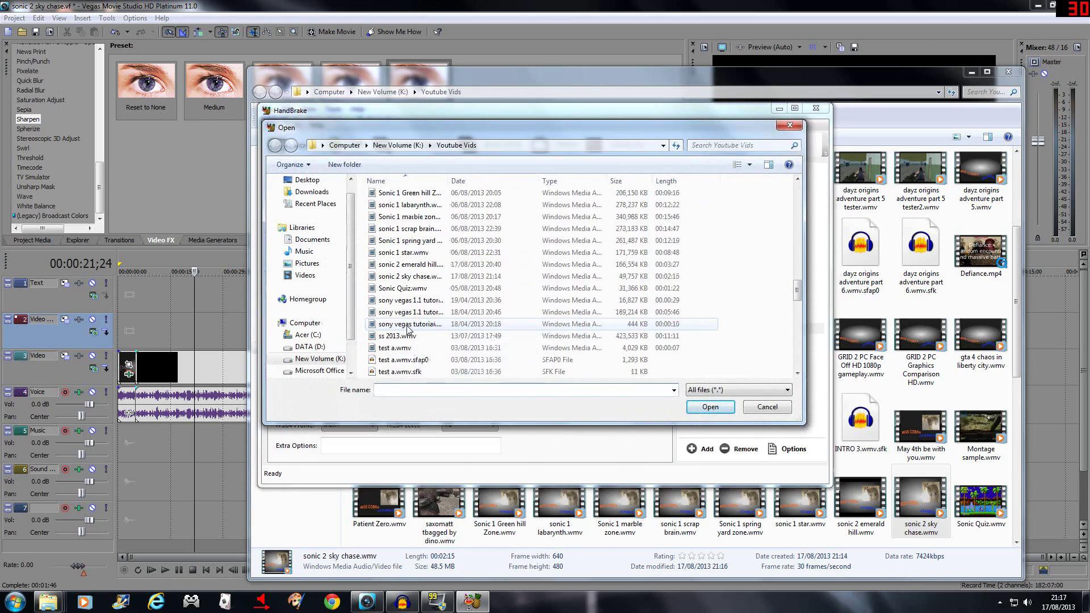
pyautogui.click(409, 277)
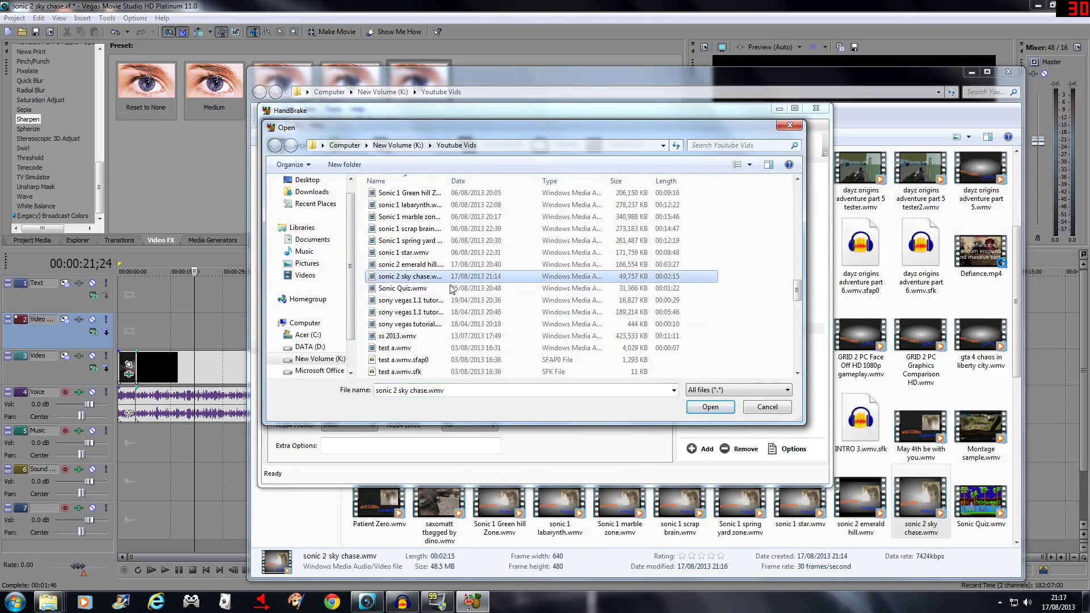
pyautogui.press('Return')
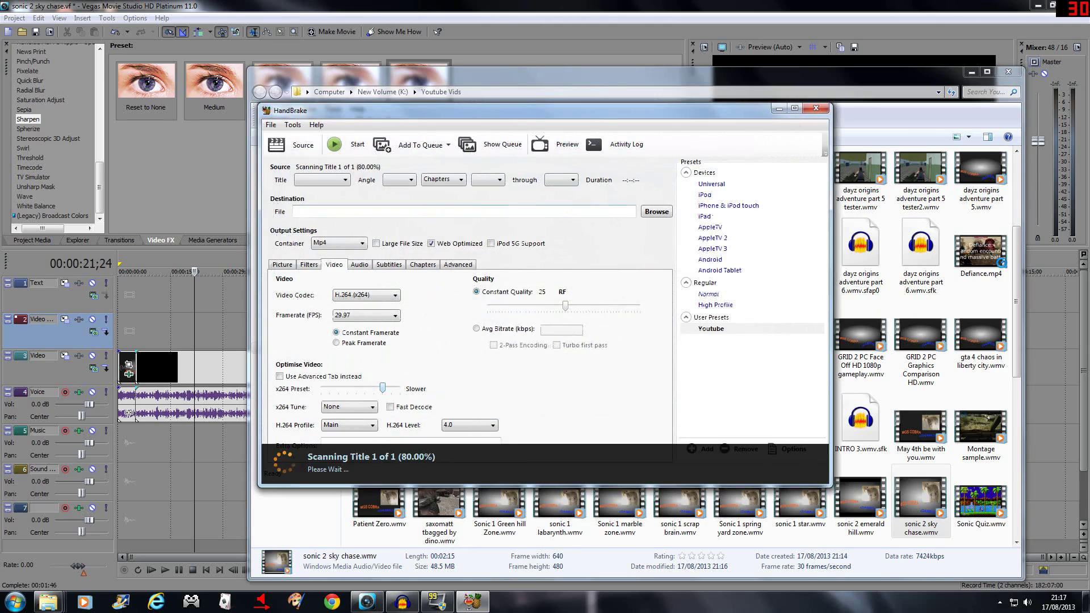
# Step: Save the output as Sonic 2 Sky Chase.mp4 in Youtube Vids and apply the Youtube preset
pyautogui.click(654, 216)
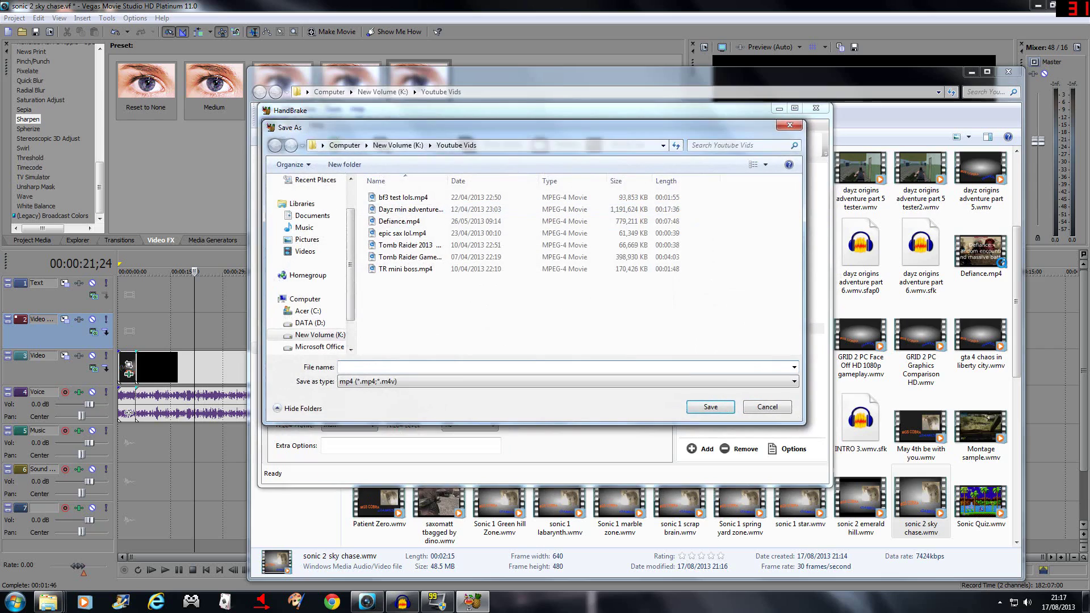
pyautogui.click(682, 385)
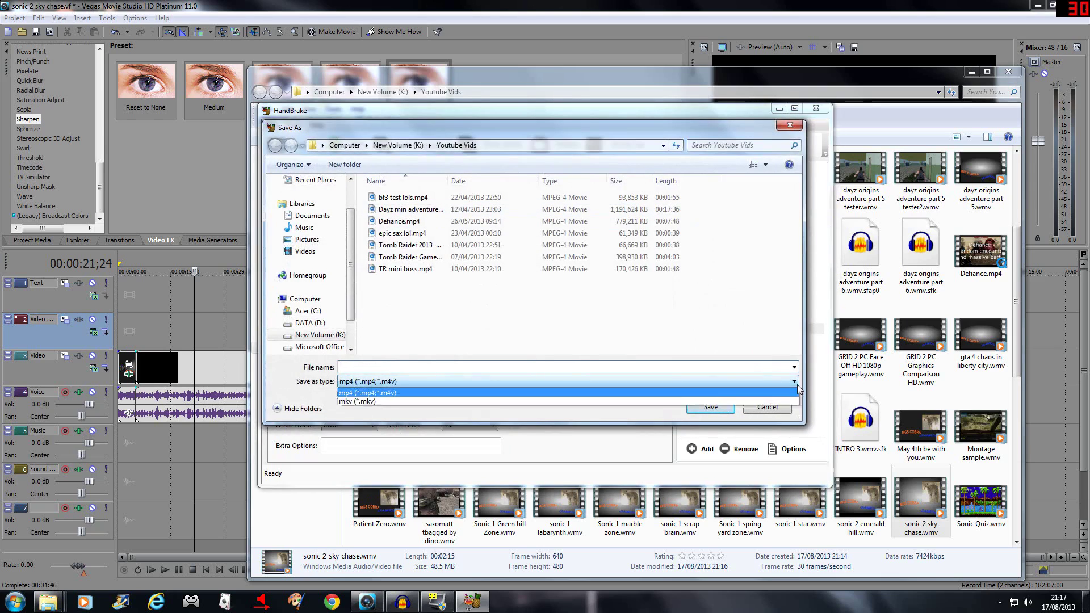
pyautogui.click(681, 391)
pyautogui.click(340, 367)
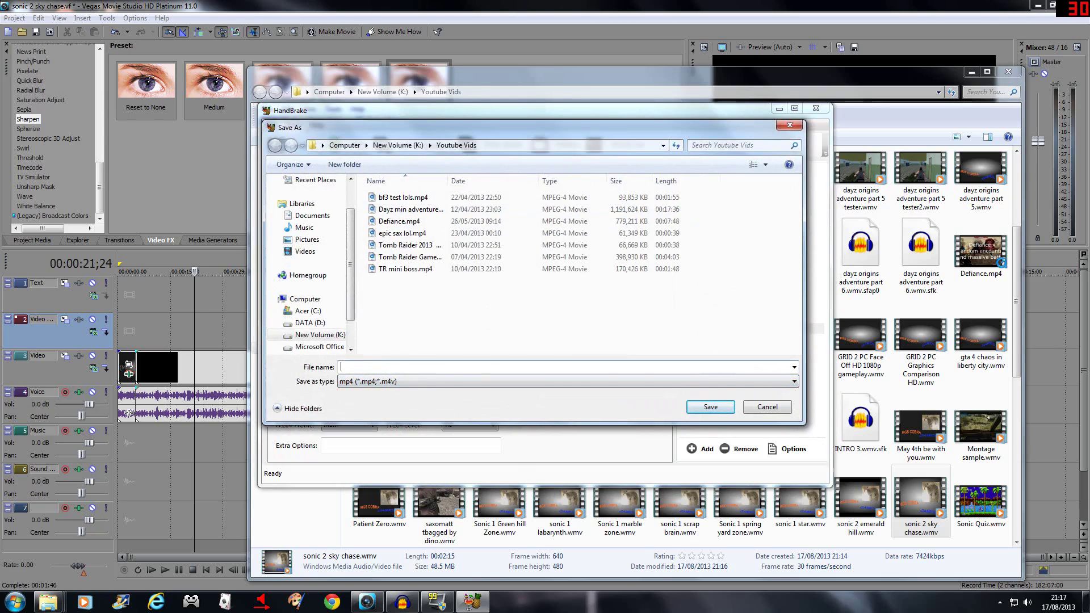
pyautogui.write('So')
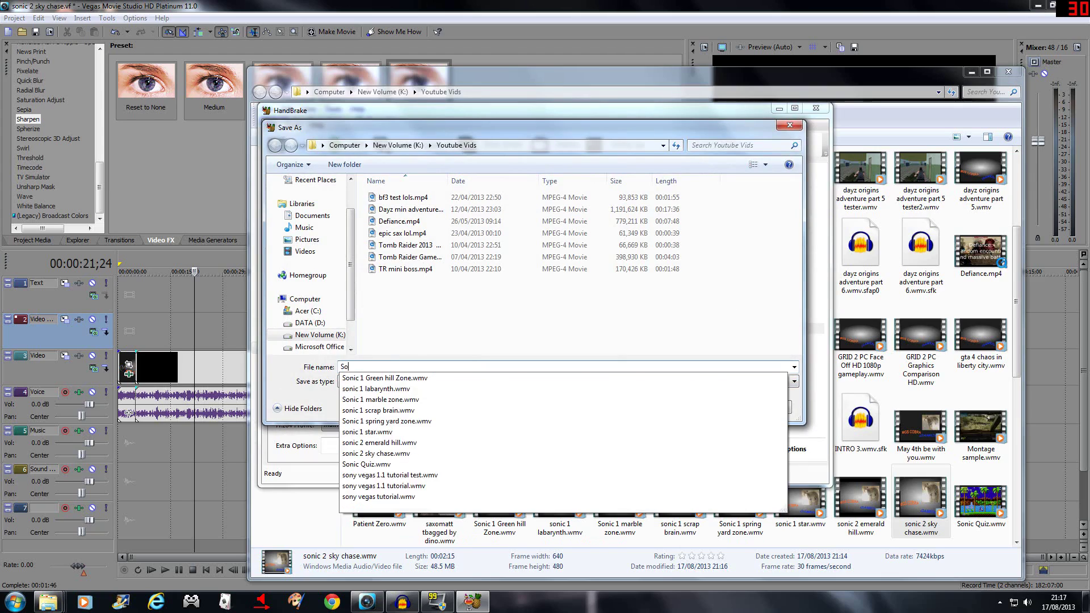
pyautogui.write('nic 2 Sky Chase')
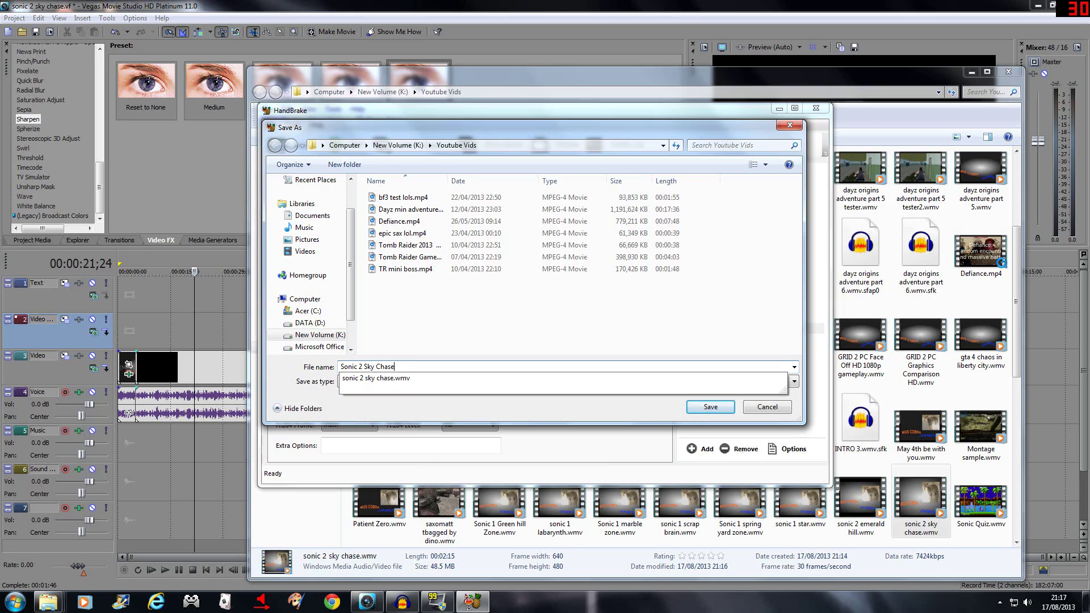
pyautogui.click(717, 408)
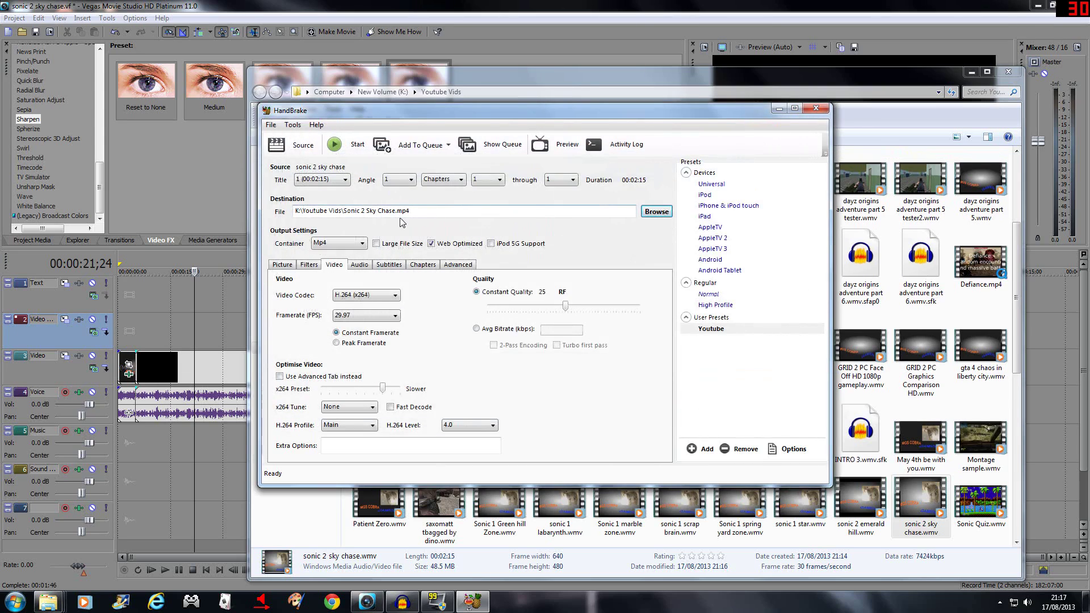
pyautogui.click(704, 331)
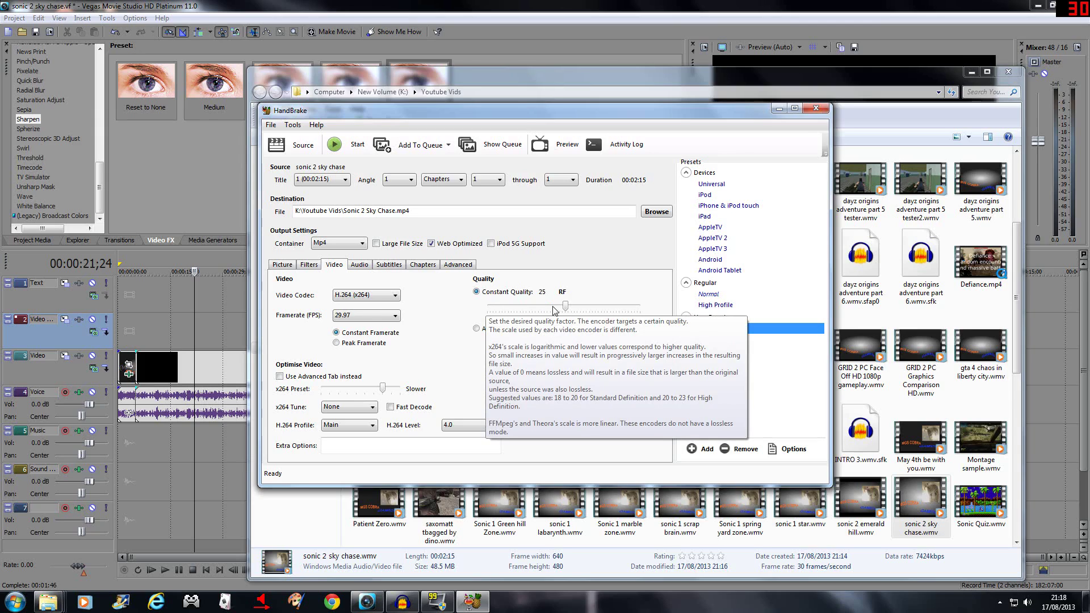
# Step: Try both extremes of the Constant Quality slider, then leave quality at RF 25
pyautogui.moveTo(565, 306); pyautogui.dragTo(645, 312)
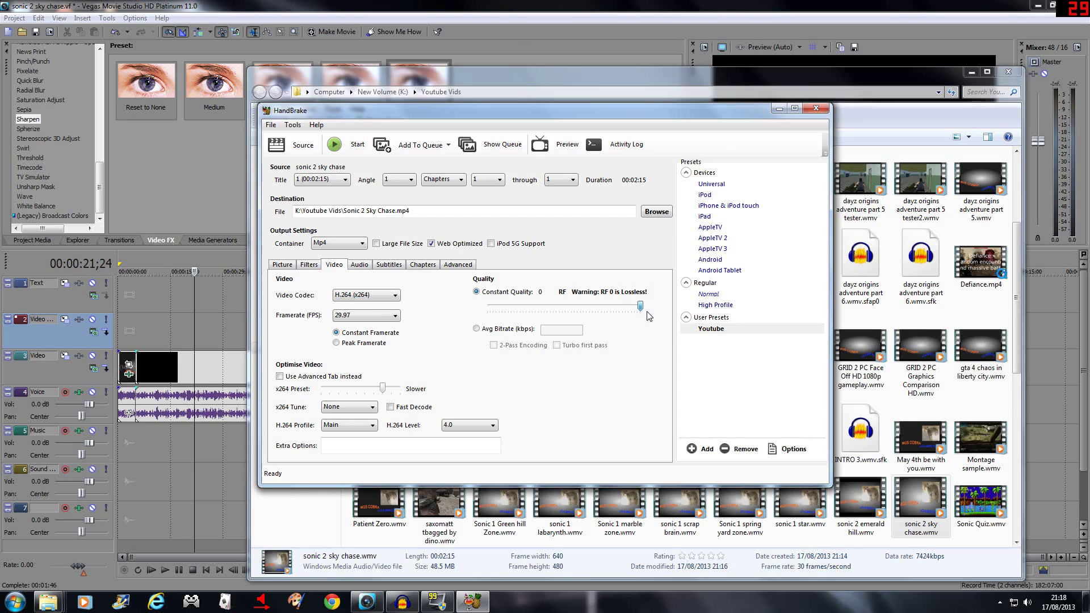
pyautogui.moveTo(644, 313); pyautogui.dragTo(566, 307)
pyautogui.moveTo(379, 388); pyautogui.dragTo(356, 392)
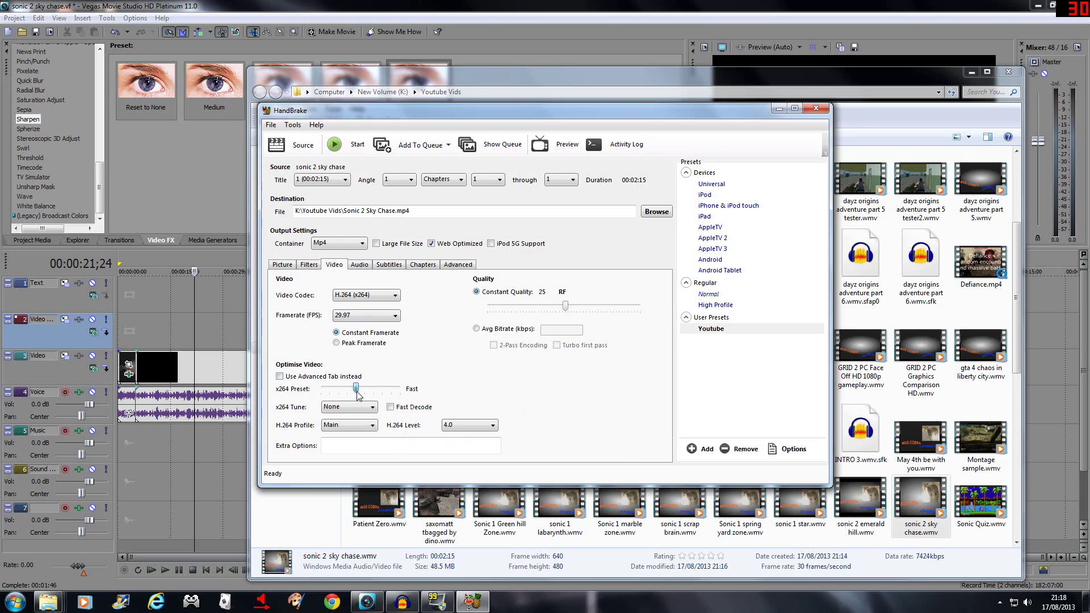
pyautogui.moveTo(358, 392); pyautogui.dragTo(391, 392)
pyautogui.moveTo(391, 391); pyautogui.dragTo(386, 392)
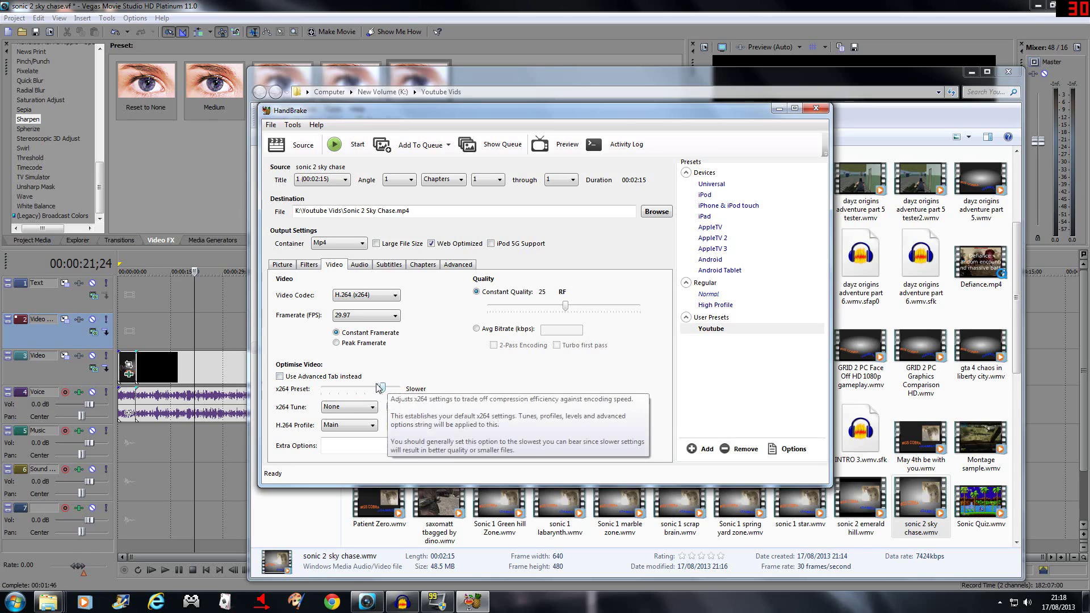
pyautogui.click(707, 449)
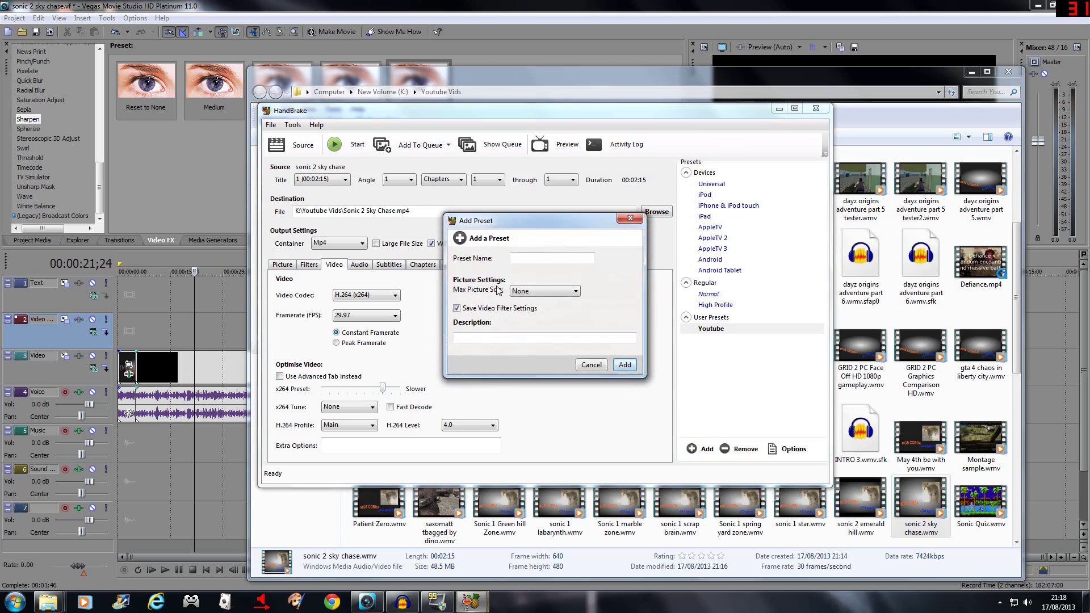
pyautogui.click(591, 365)
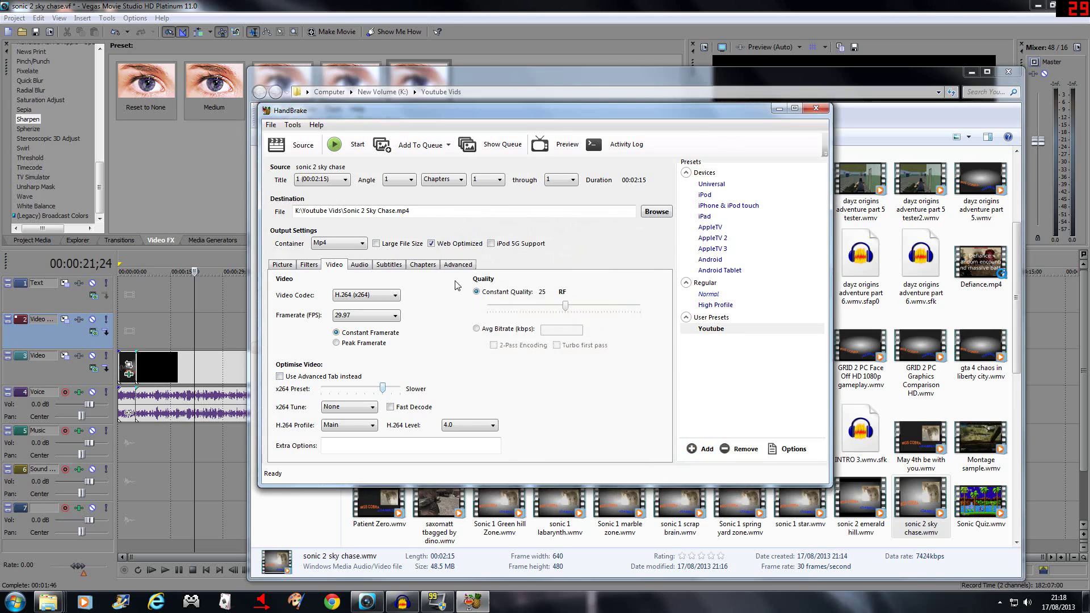
# Step: Review the Advanced, Chapters, Subtitles, Audio, Picture, Filters and Video settings, then start the MP4 encode
pyautogui.click(456, 266)
pyautogui.click(421, 267)
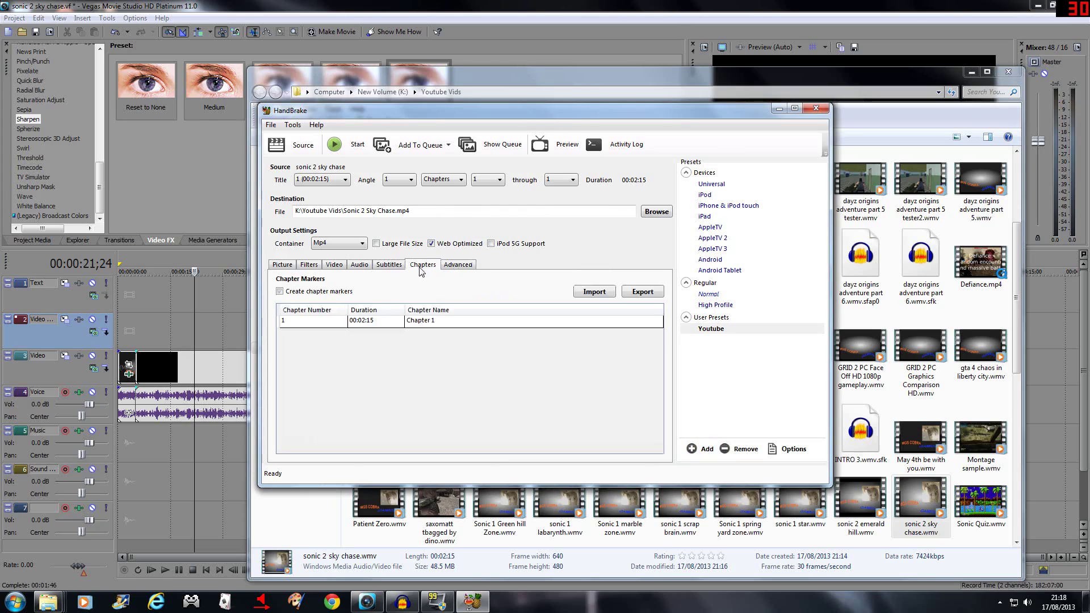
pyautogui.click(390, 267)
pyautogui.click(360, 266)
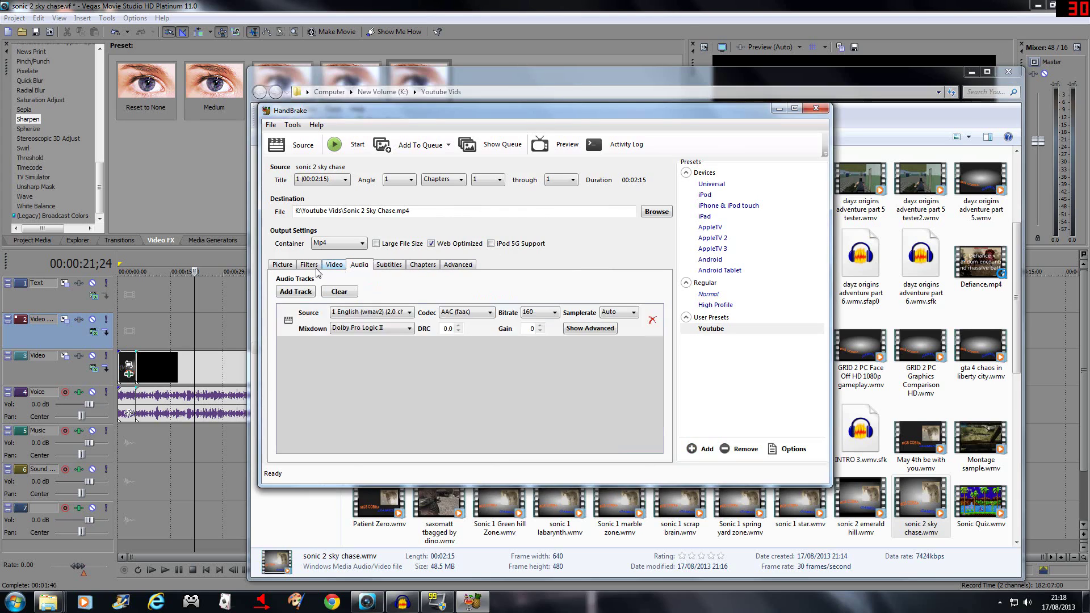
pyautogui.click(280, 267)
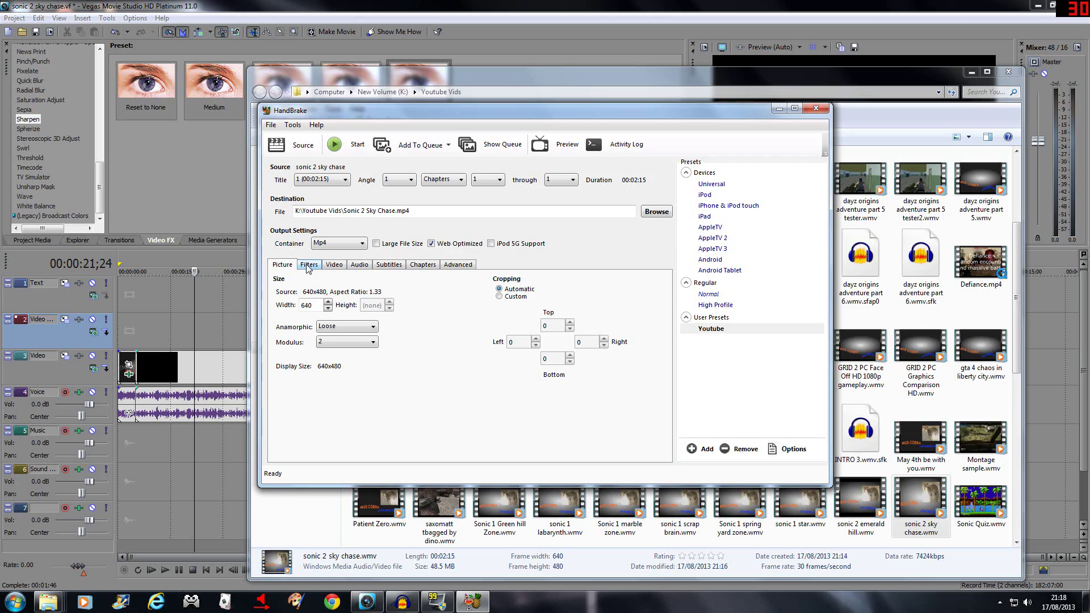
pyautogui.click(307, 267)
pyautogui.click(336, 265)
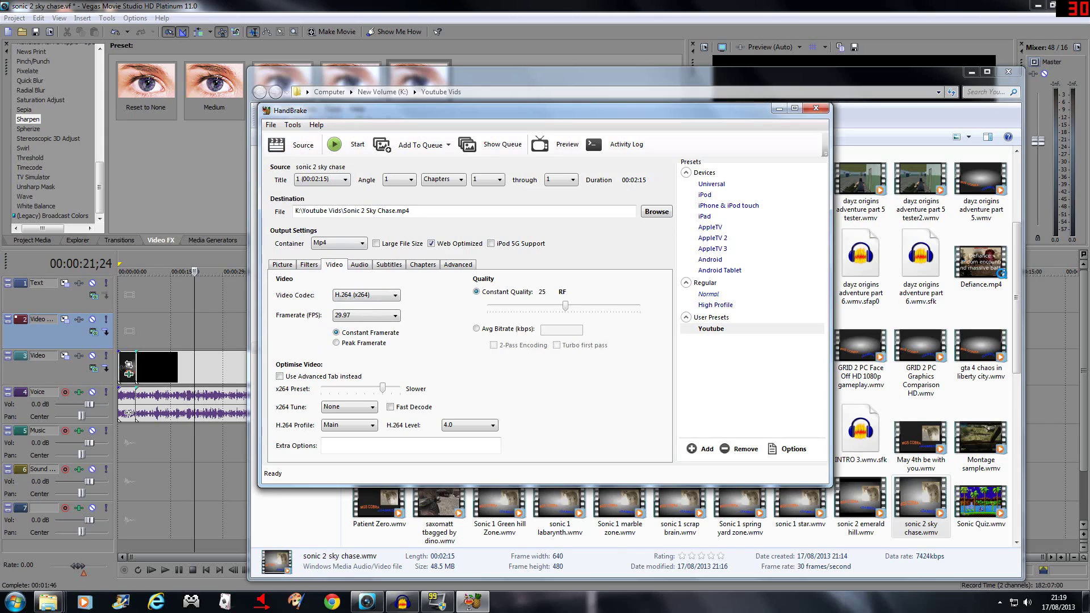
pyautogui.click(340, 149)
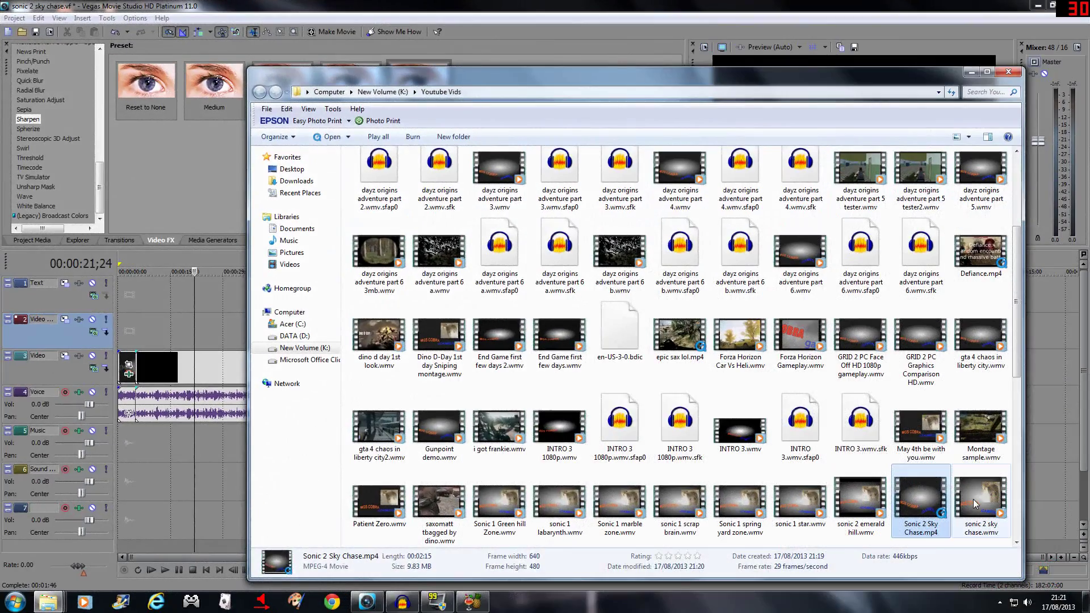
# Step: Compare the 9.83 MB Sonic 2 Sky Chase.mp4 against the 48.5 MB original WMV, then open the MP4's context menu
pyautogui.click(973, 499)
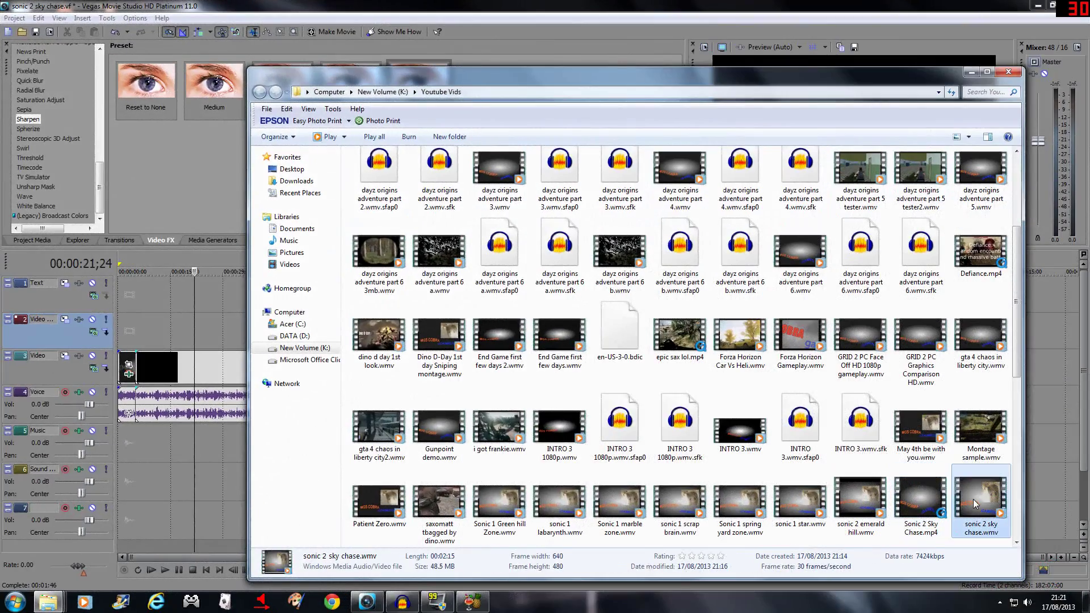
pyautogui.click(936, 499)
pyautogui.click(979, 495)
pyautogui.click(919, 500)
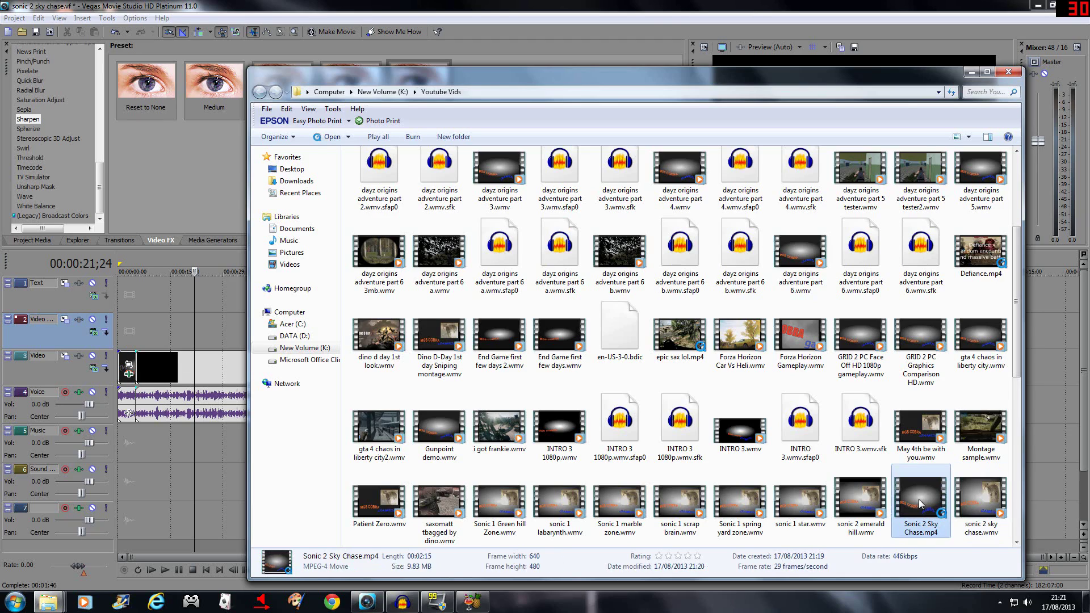
pyautogui.click(979, 496)
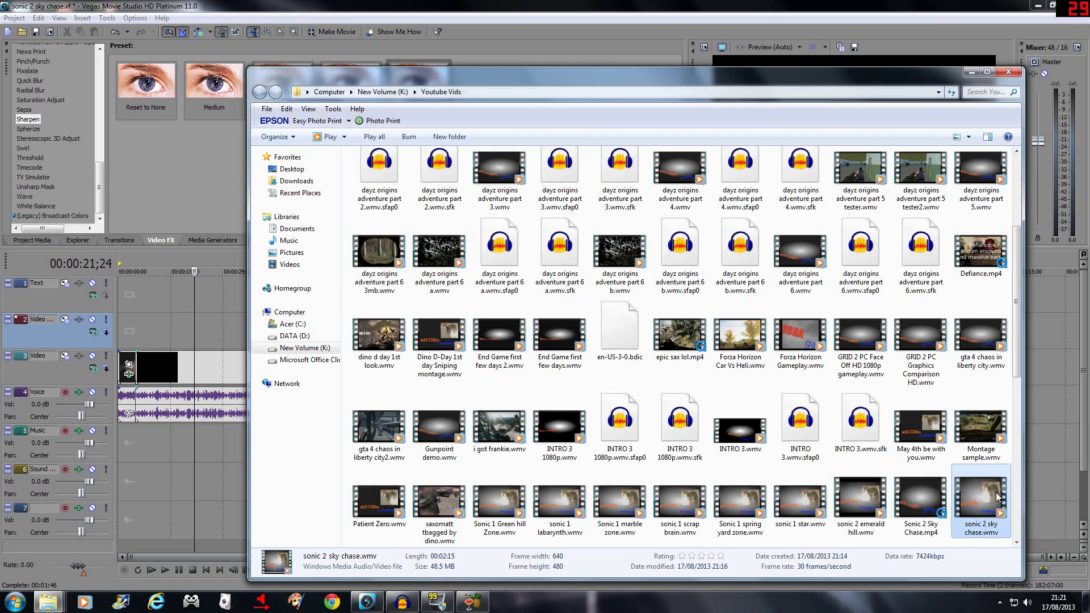
pyautogui.click(923, 502)
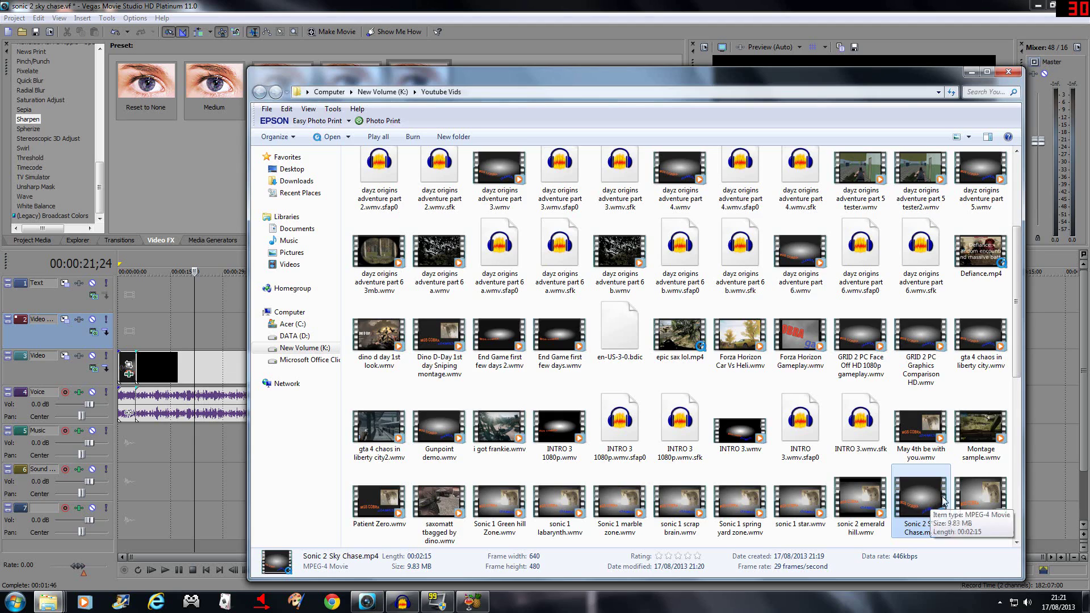
pyautogui.rightClick(930, 502)
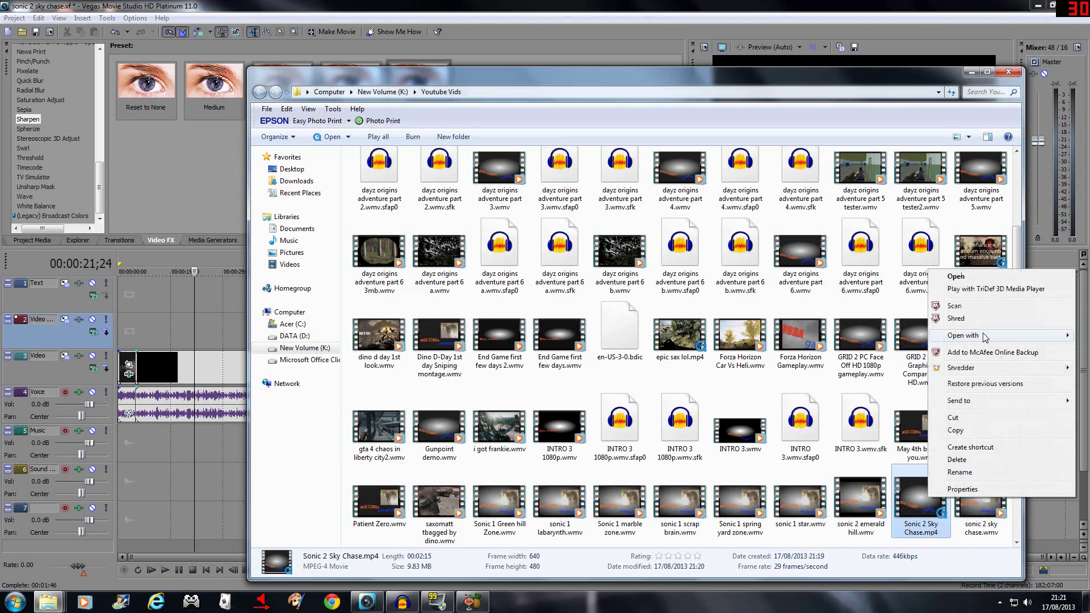
# Step: Open Sonic 2 Sky Chase.mp4 with Windows Media Player to check its picture quality
pyautogui.moveTo(985, 337)
pyautogui.click(898, 363)
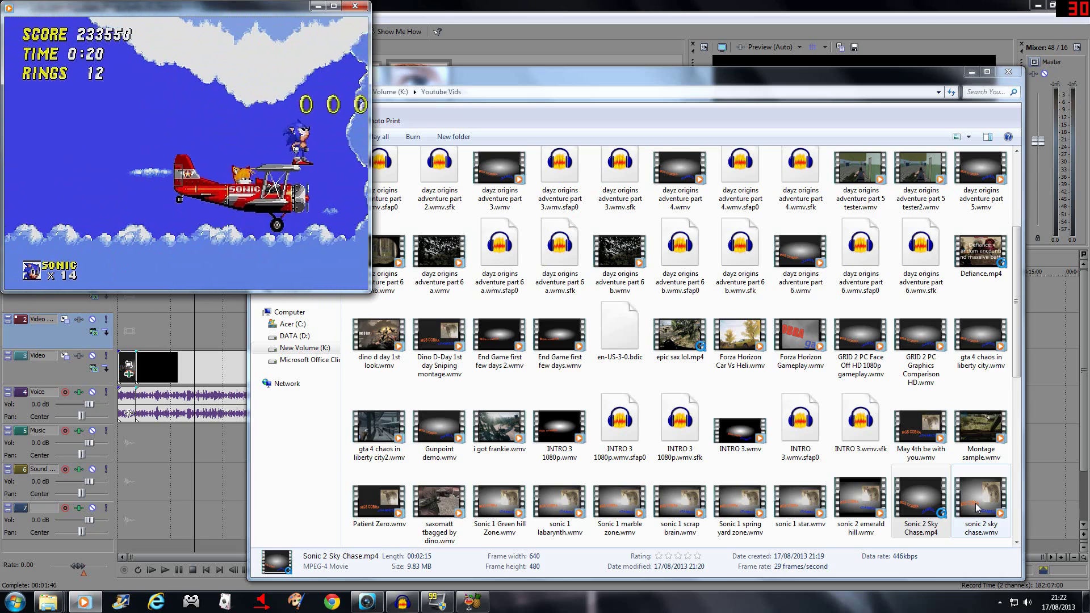
# Step: Play the original sonic 2 sky chase.wmv for comparison, then close Windows Media Player
pyautogui.click(977, 508)
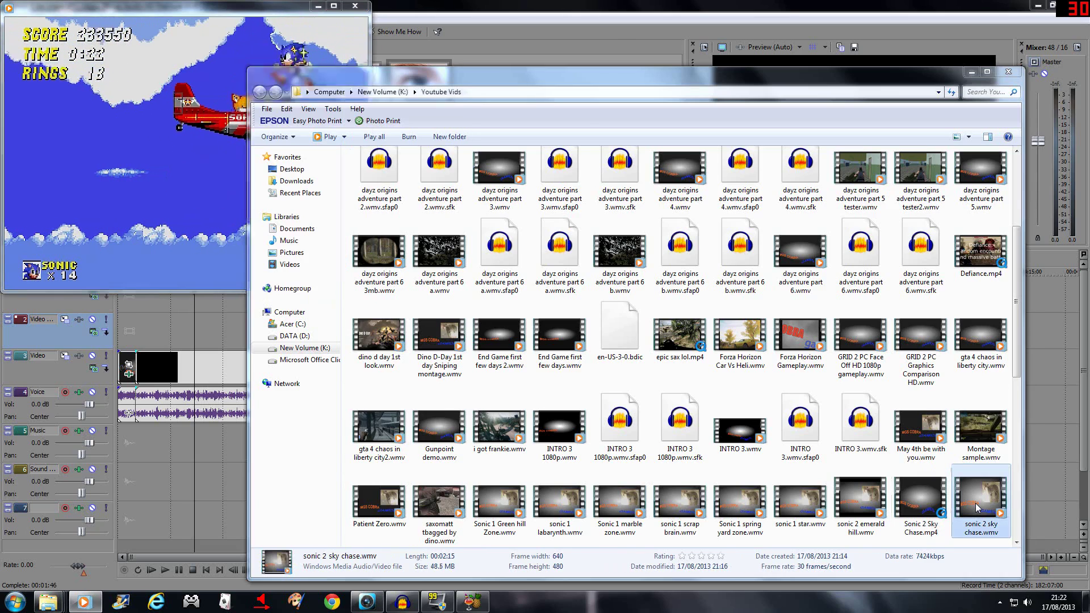
pyautogui.doubleClick(976, 508)
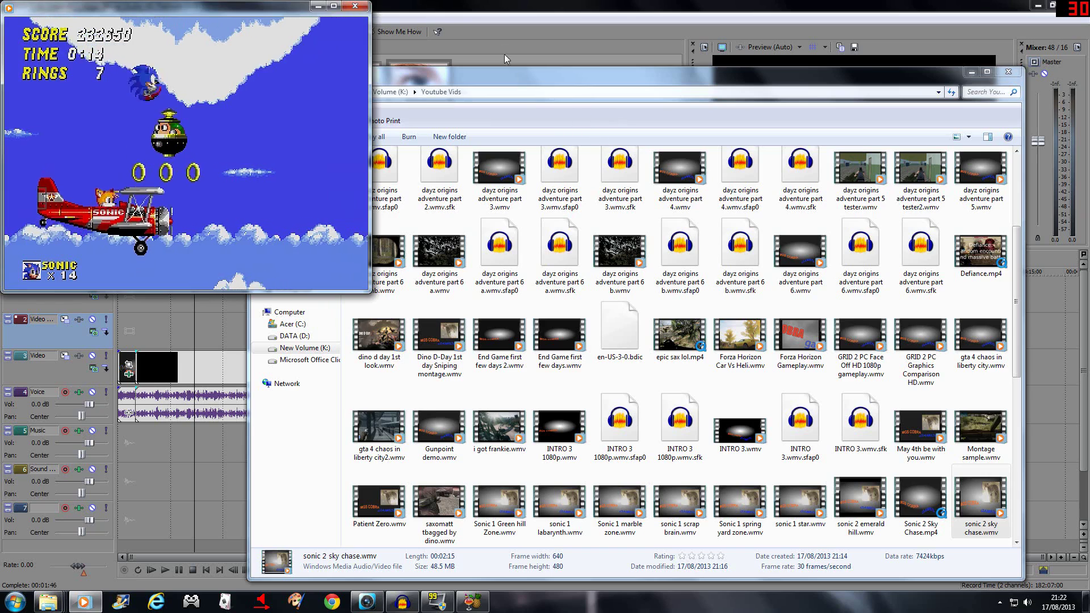
pyautogui.click(365, 7)
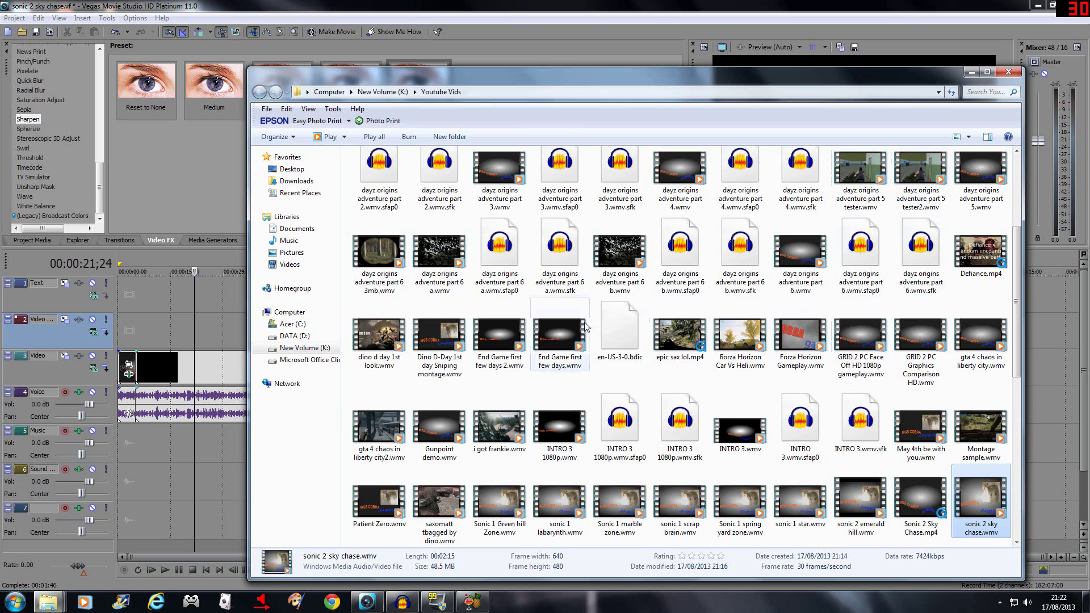
# Step: Check the 1.44 GB dayz origins adventure part 6.wmv, then view ep 6.wmv in K:\Handbrake files
pyautogui.scroll(-6, 727, 421)
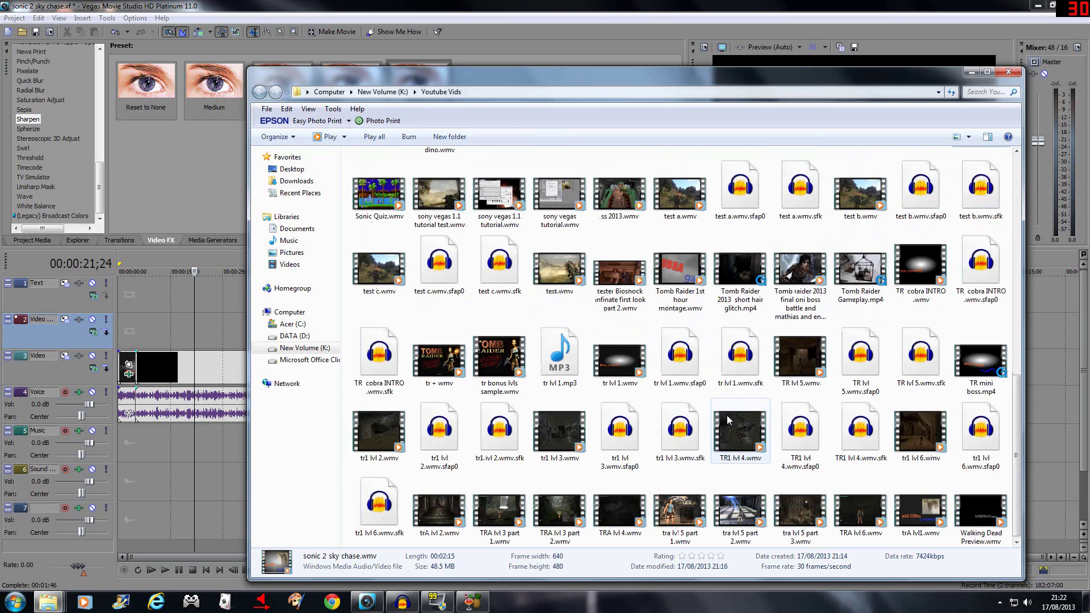
pyautogui.scroll(8, 718, 341)
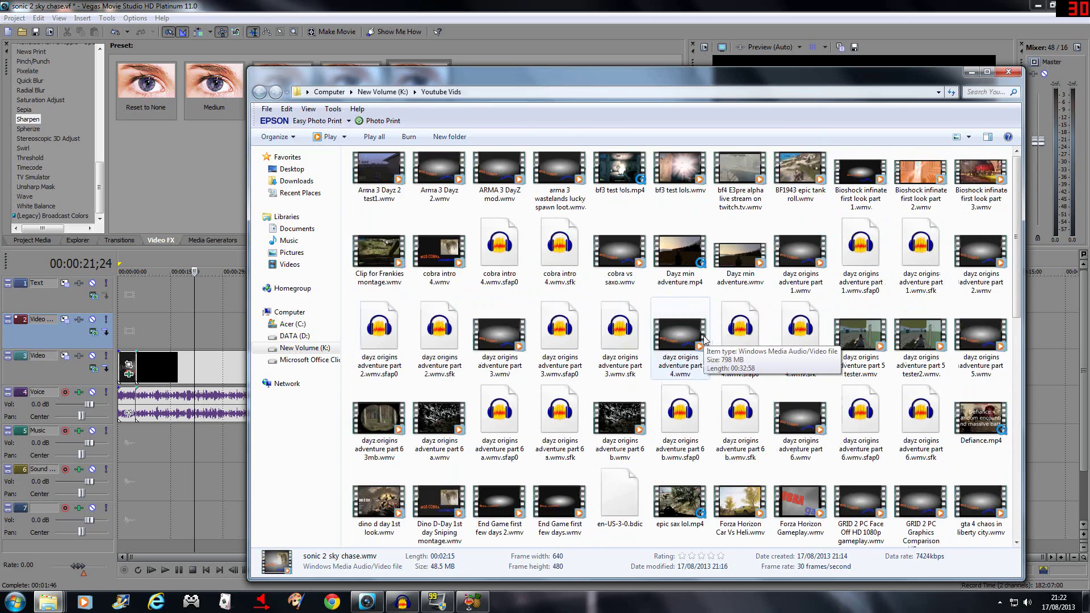
pyautogui.click(803, 421)
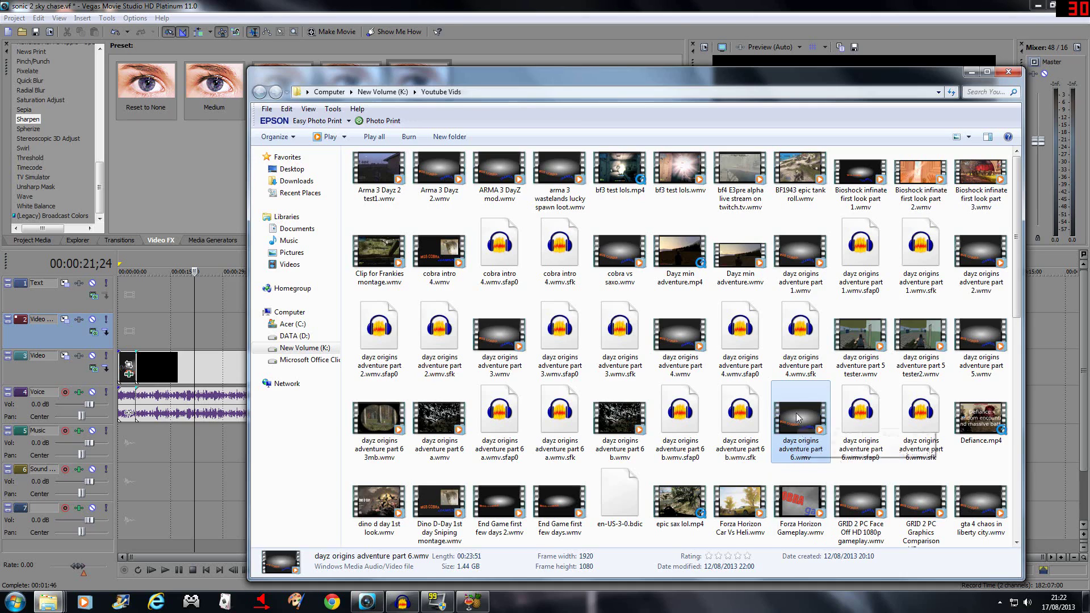
pyautogui.click(297, 348)
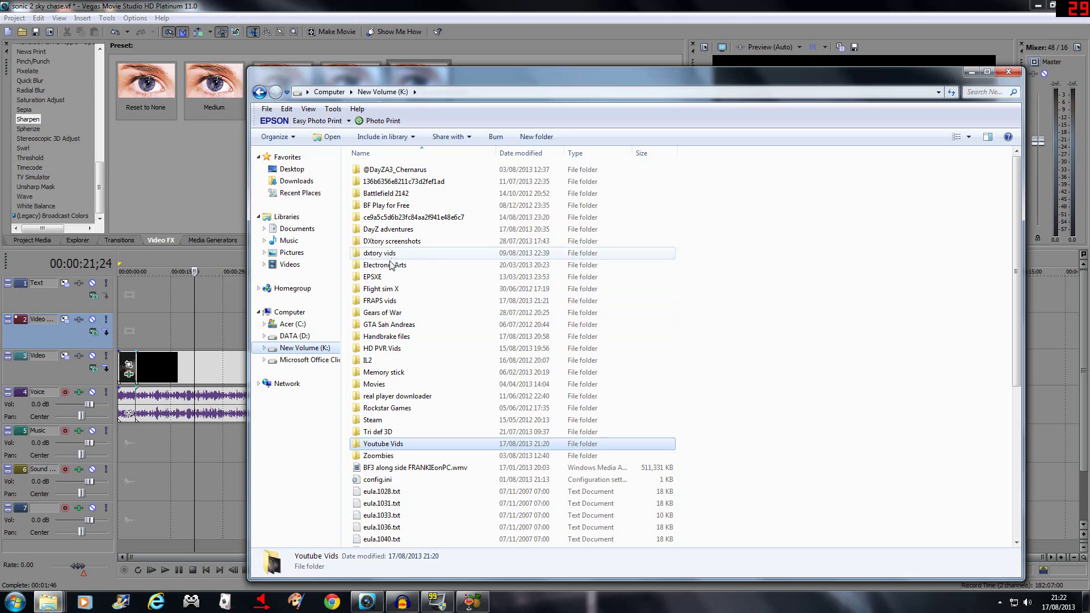
pyautogui.doubleClick(382, 338)
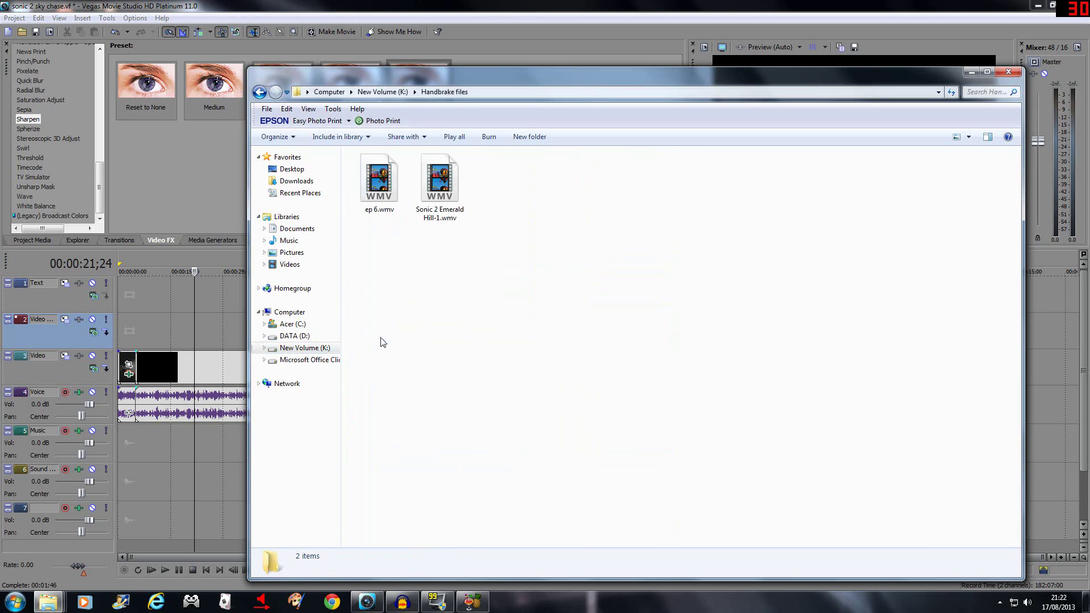
pyautogui.click(381, 190)
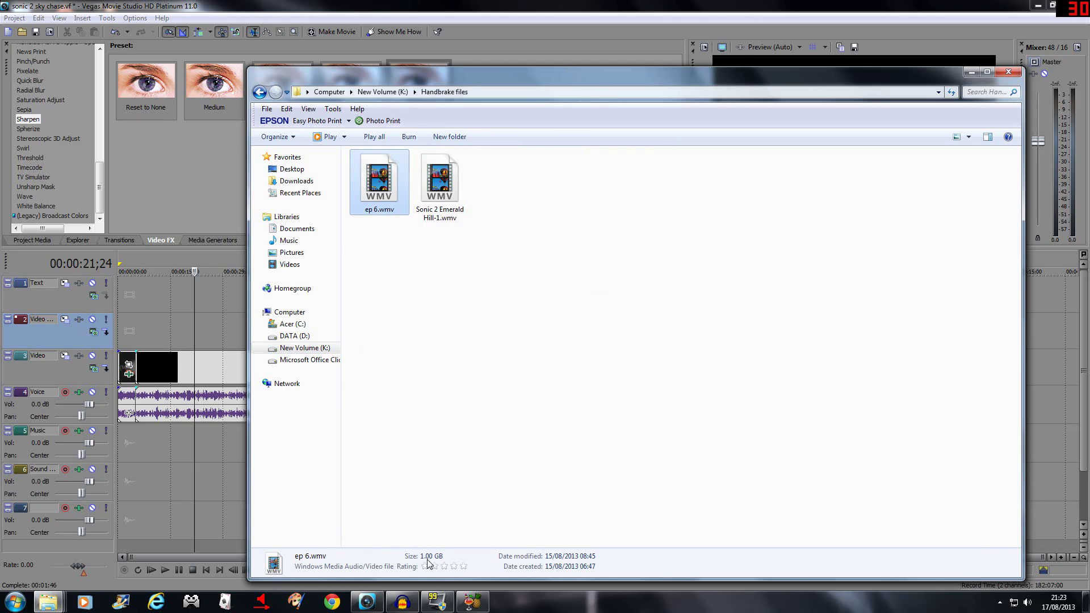
pyautogui.doubleClick(384, 189)
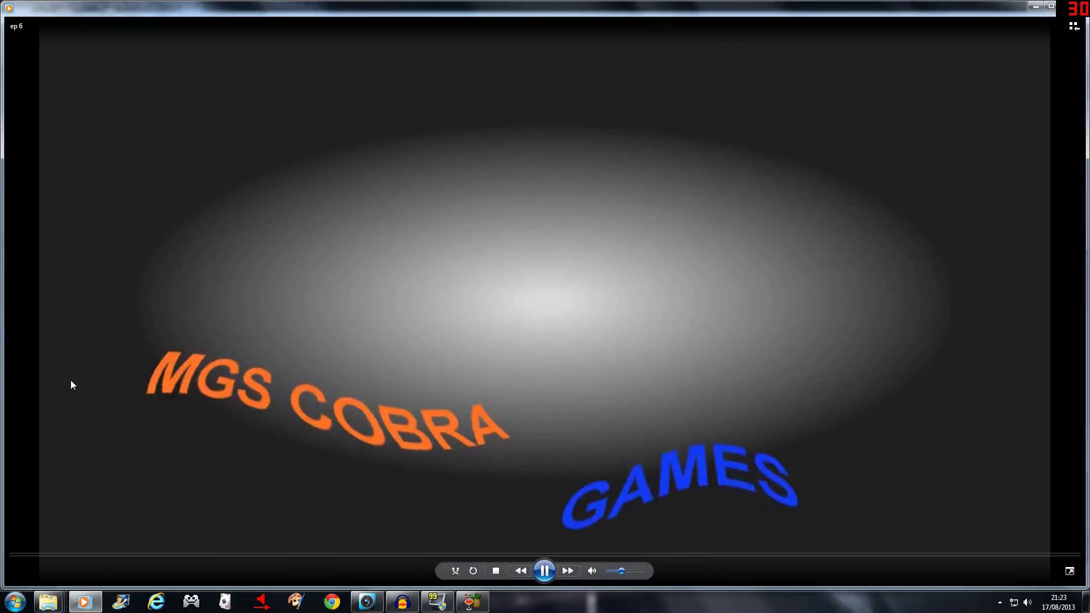
pyautogui.click(84, 555)
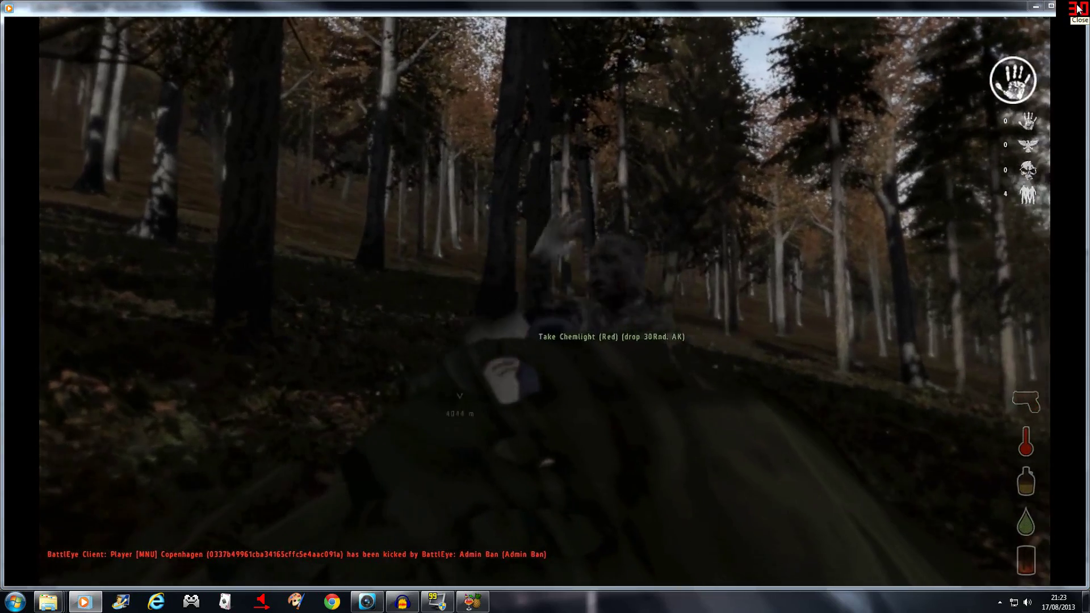
pyautogui.click(1078, 7)
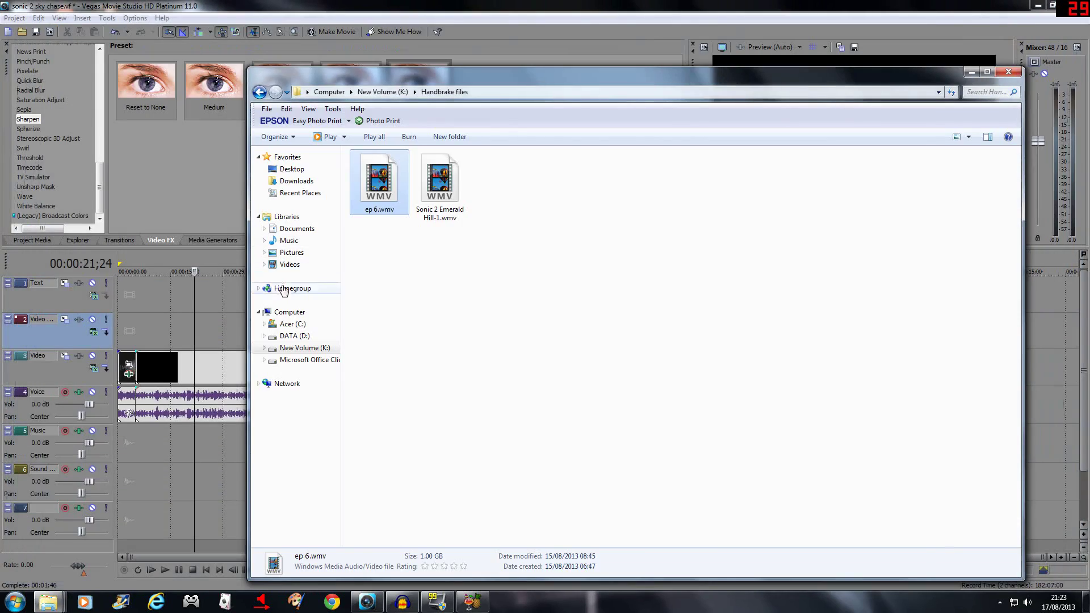
# Step: Go back to K:\Youtube Vids and play dayz origins adventure part 6.wmv
pyautogui.click(295, 349)
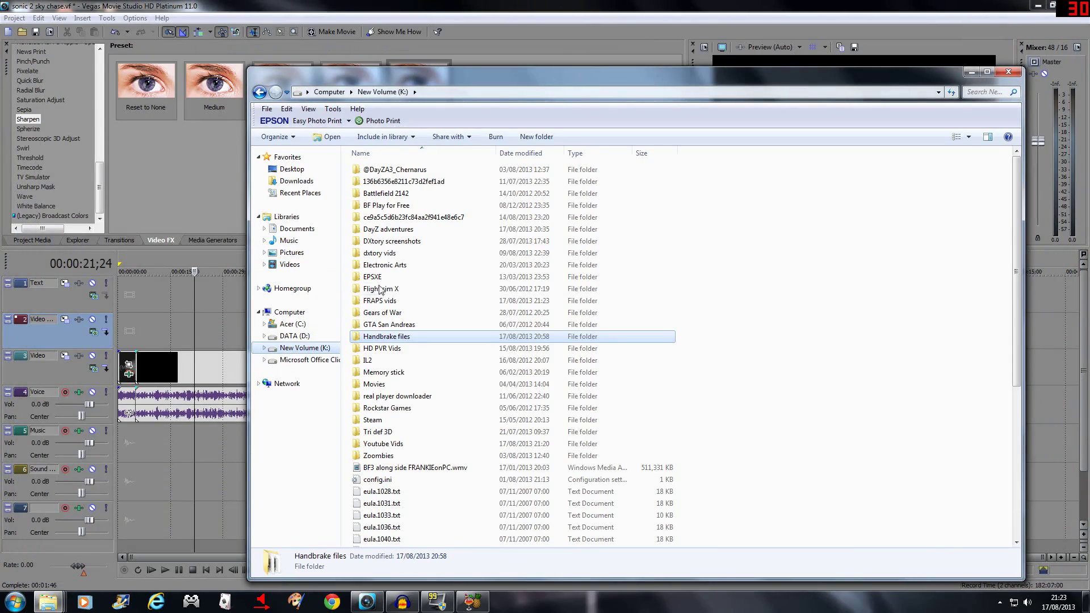
pyautogui.doubleClick(377, 445)
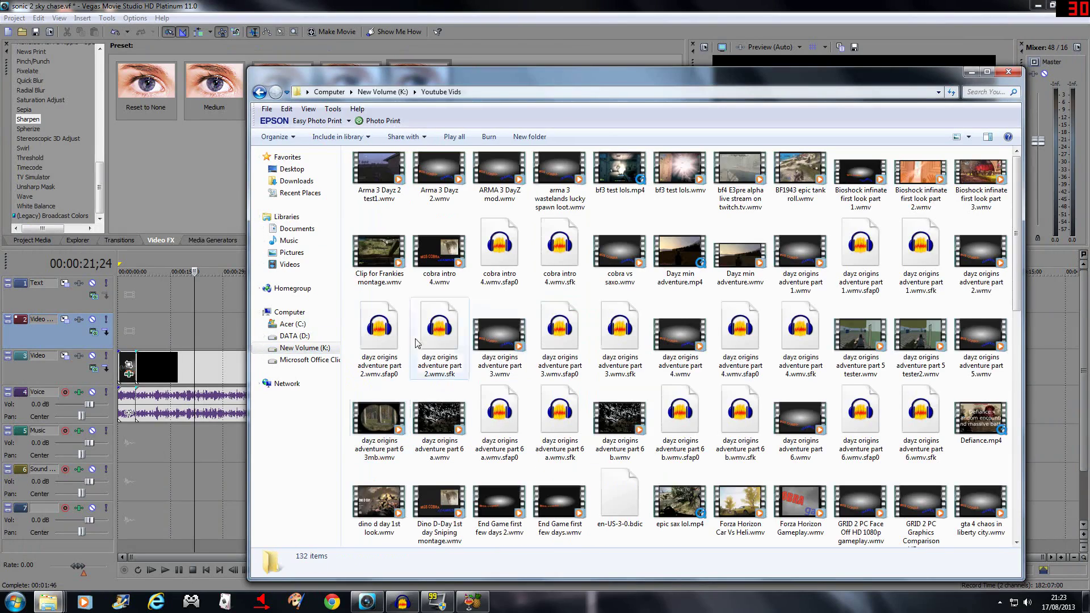
pyautogui.click(796, 412)
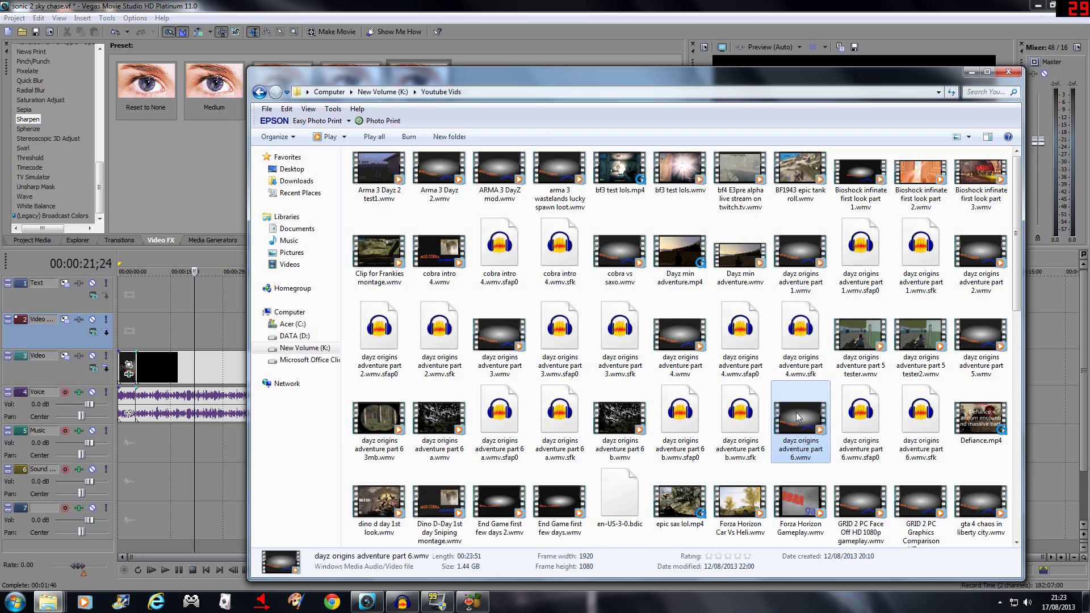
pyautogui.doubleClick(796, 412)
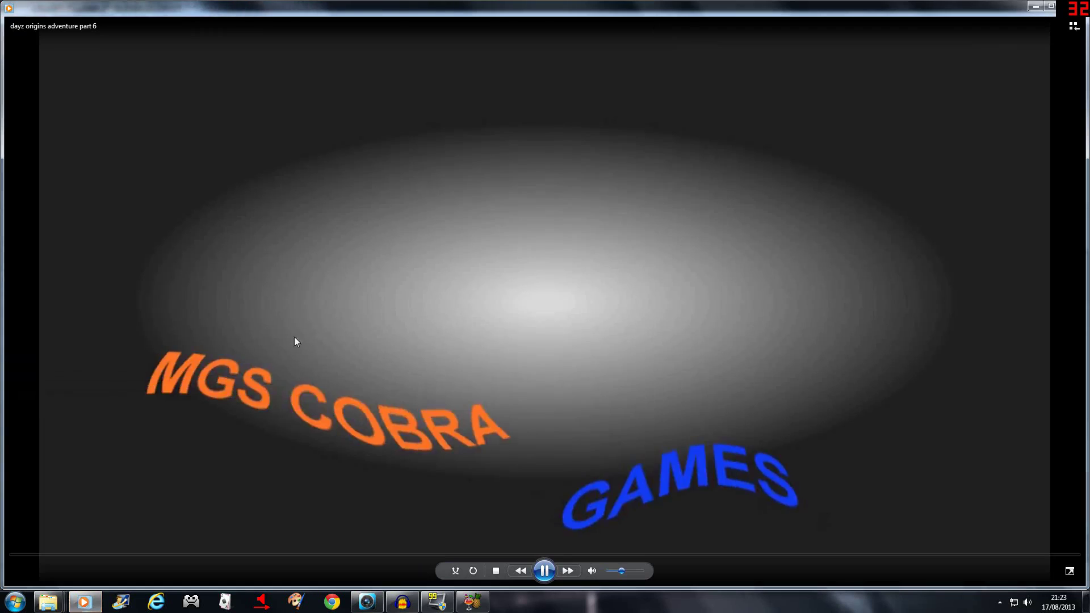
# Step: Skip ahead into the DayZ Origins gameplay to check quality, then close Windows Media Player
pyautogui.click(74, 555)
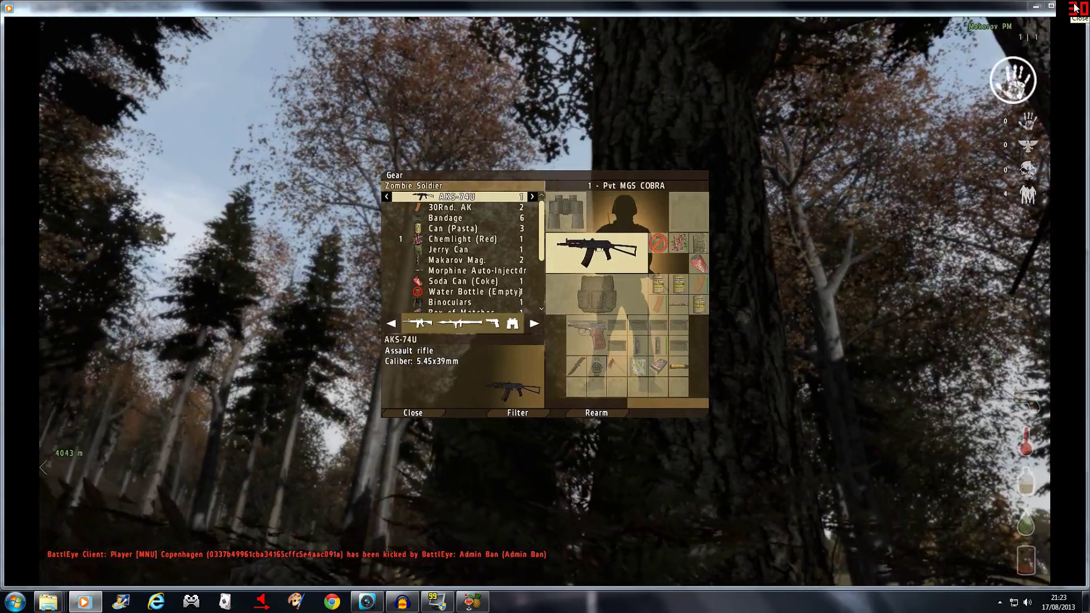
pyautogui.click(1075, 7)
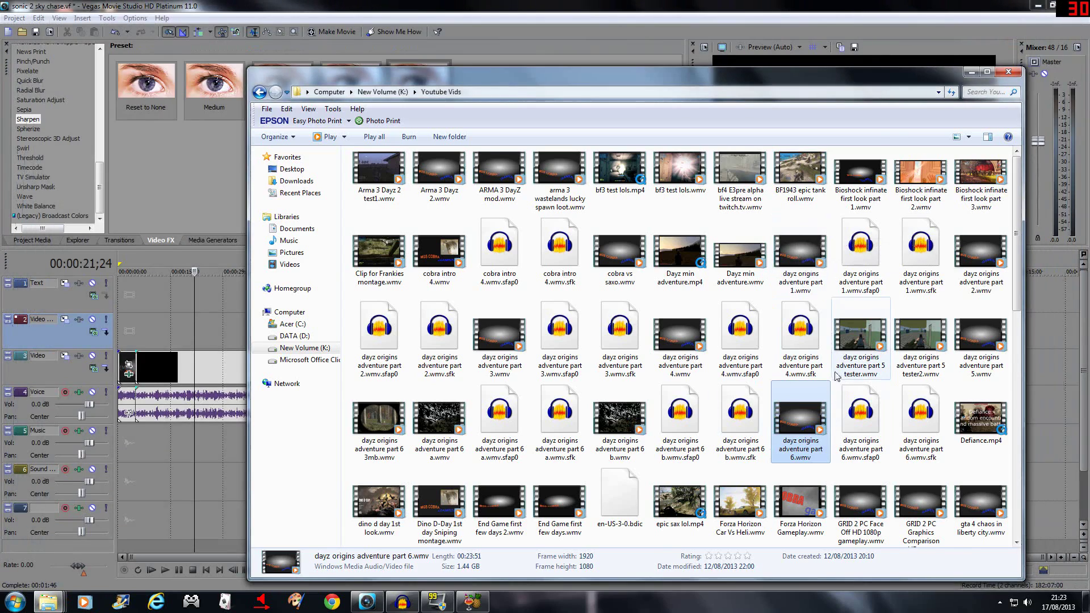
# Step: Close the Youtube Vids and Handbrake files folder windows to bring HandBrake back into view
pyautogui.click(1007, 74)
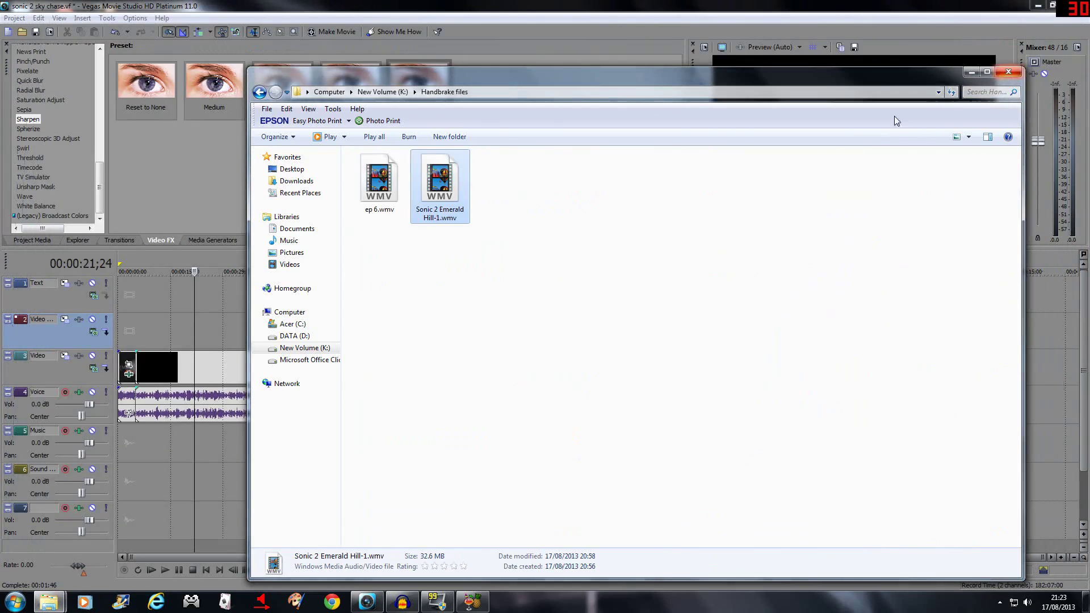
pyautogui.click(1011, 74)
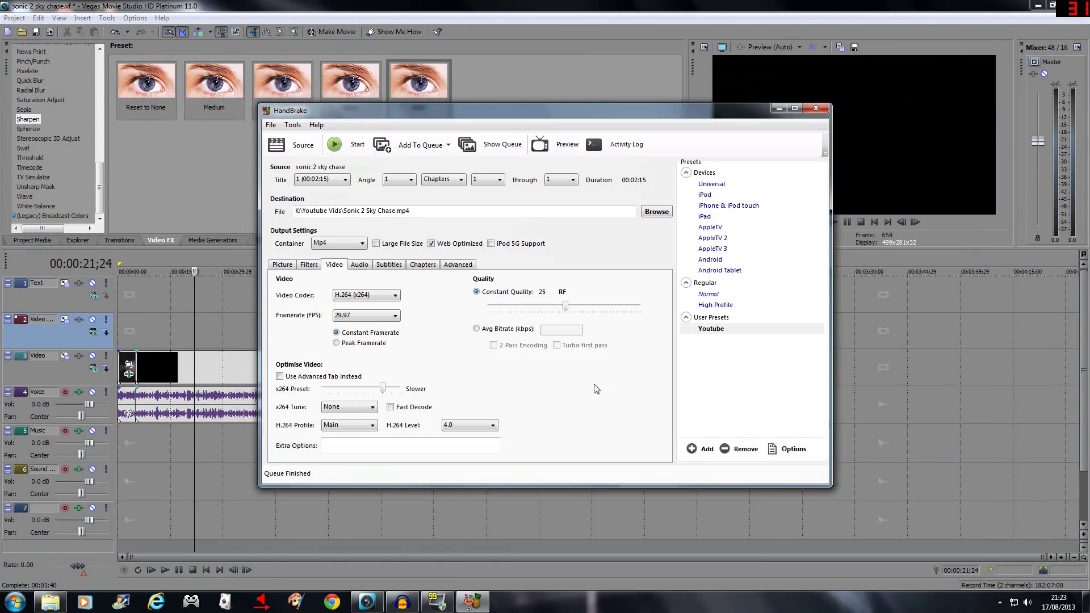